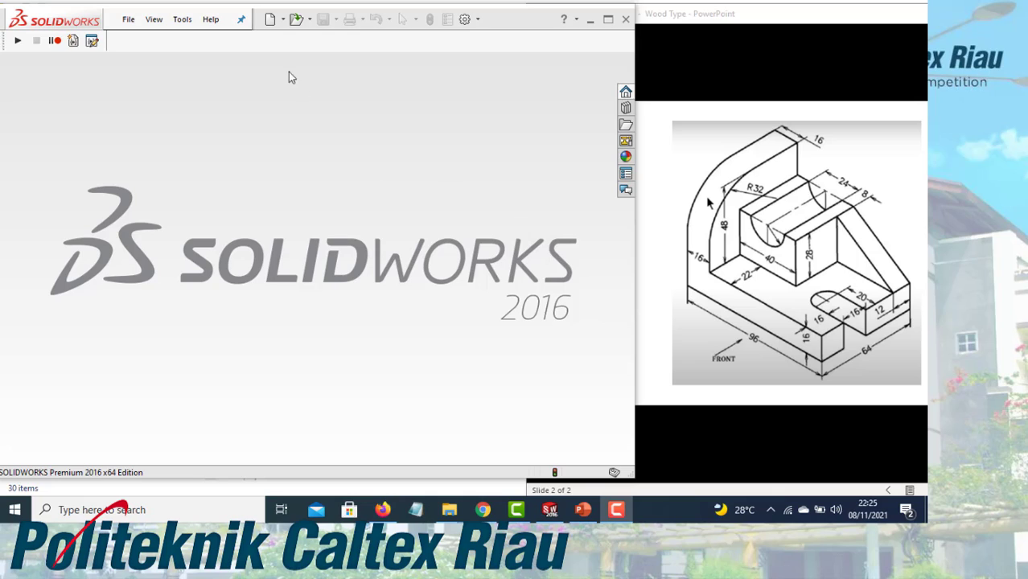
Start a new part and draw a center rectangle at the origin on the Top Plane
click(270, 21)
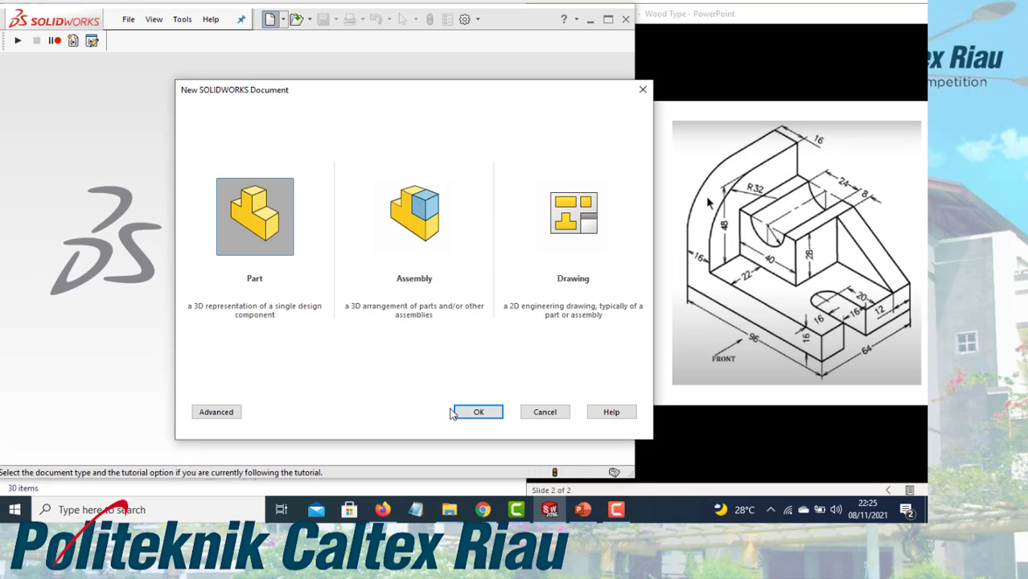
click(481, 414)
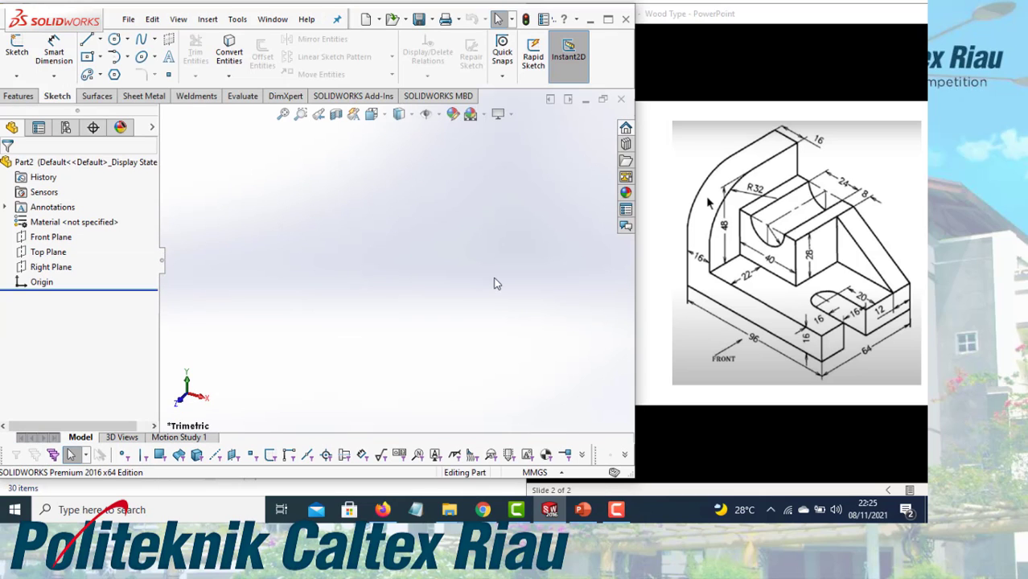
click(46, 252)
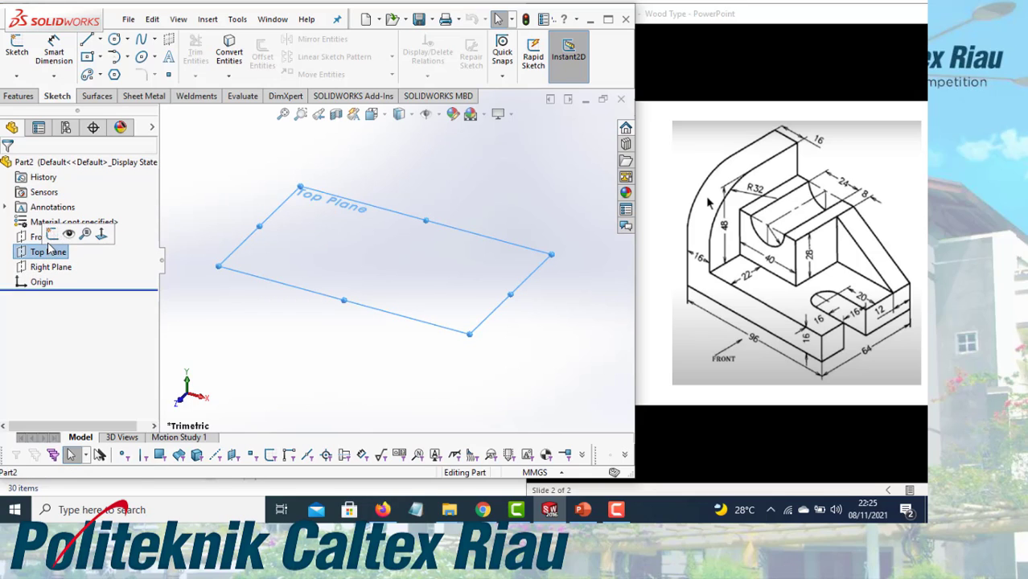
click(51, 235)
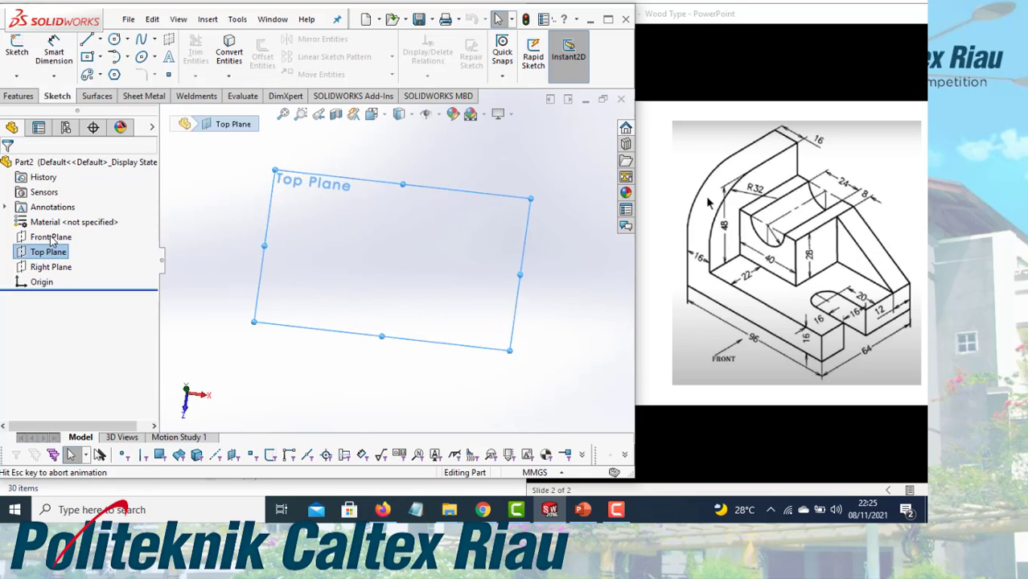
click(100, 61)
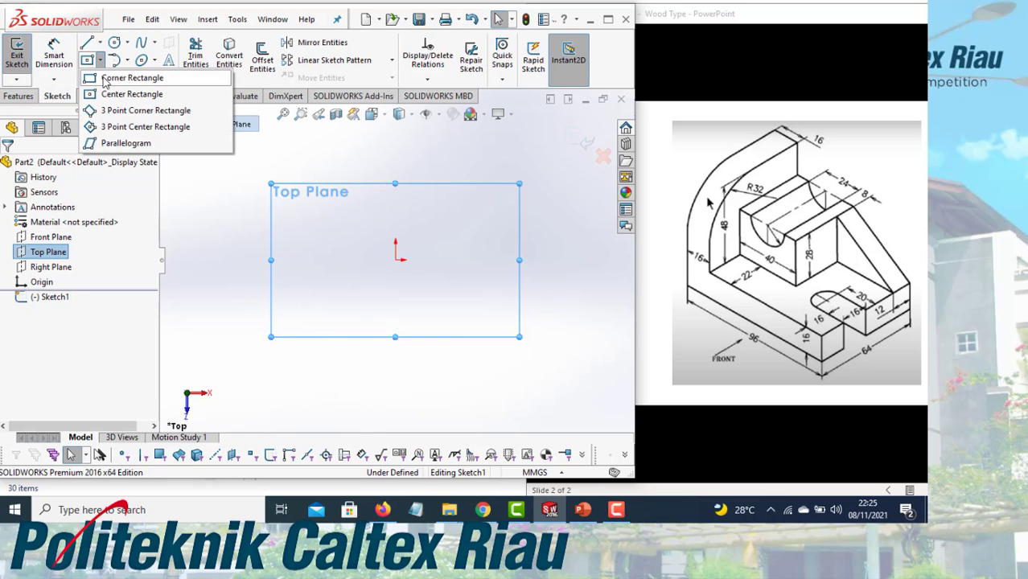
click(120, 96)
click(395, 260)
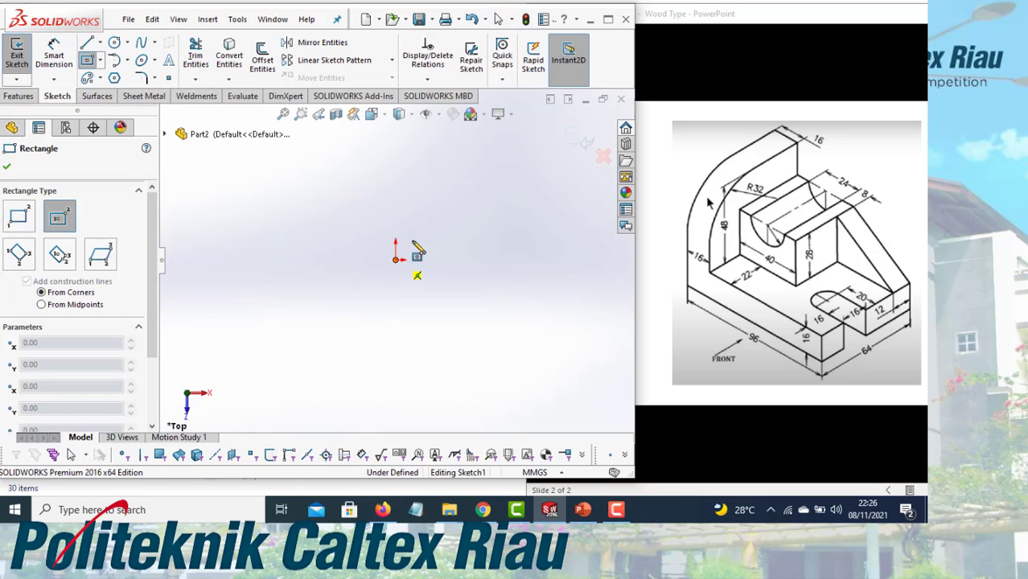
click(519, 189)
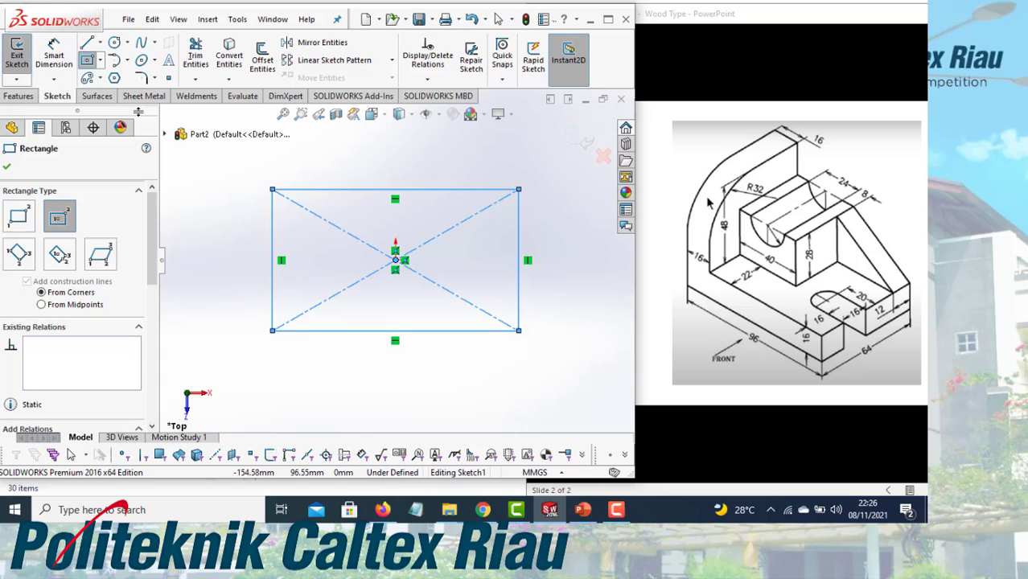
Dimension the rectangle 96 wide by 64 high
click(54, 56)
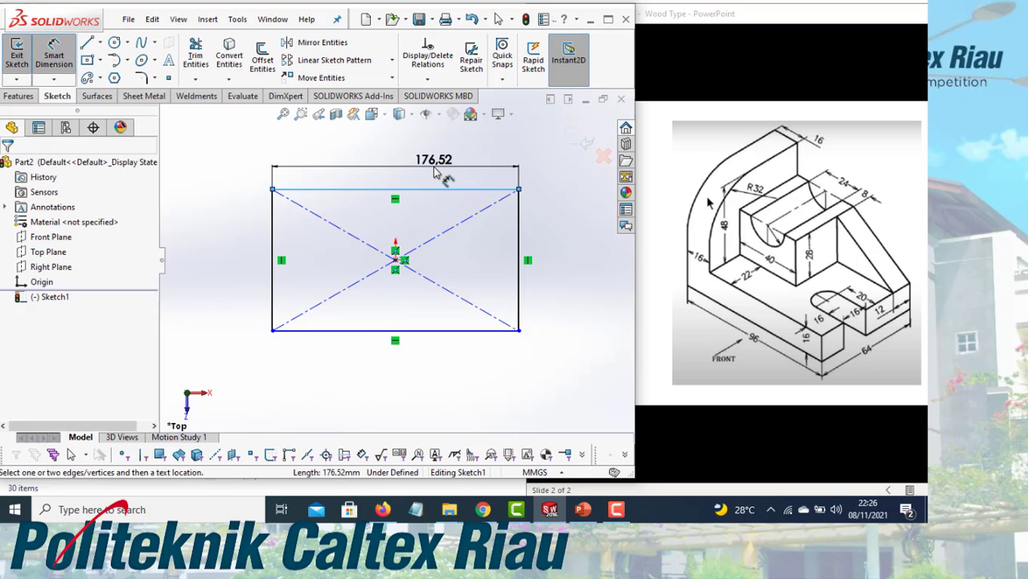
click(432, 166)
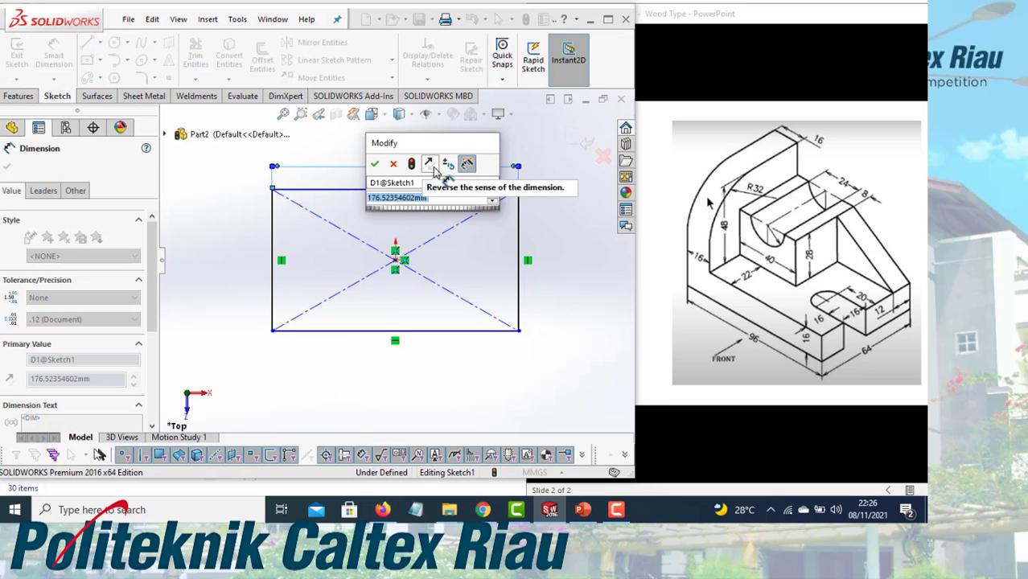
text(96)
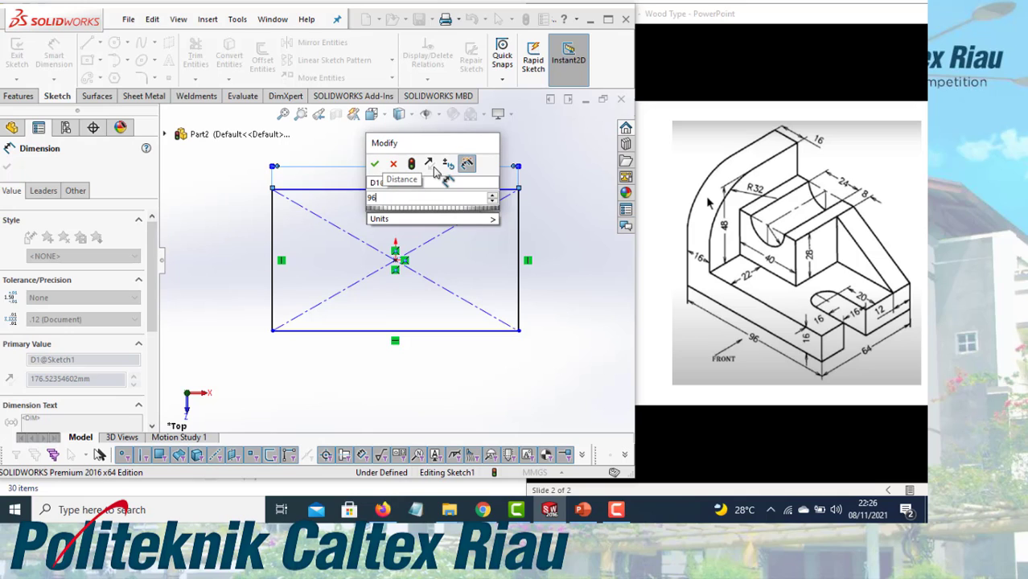
key(Return)
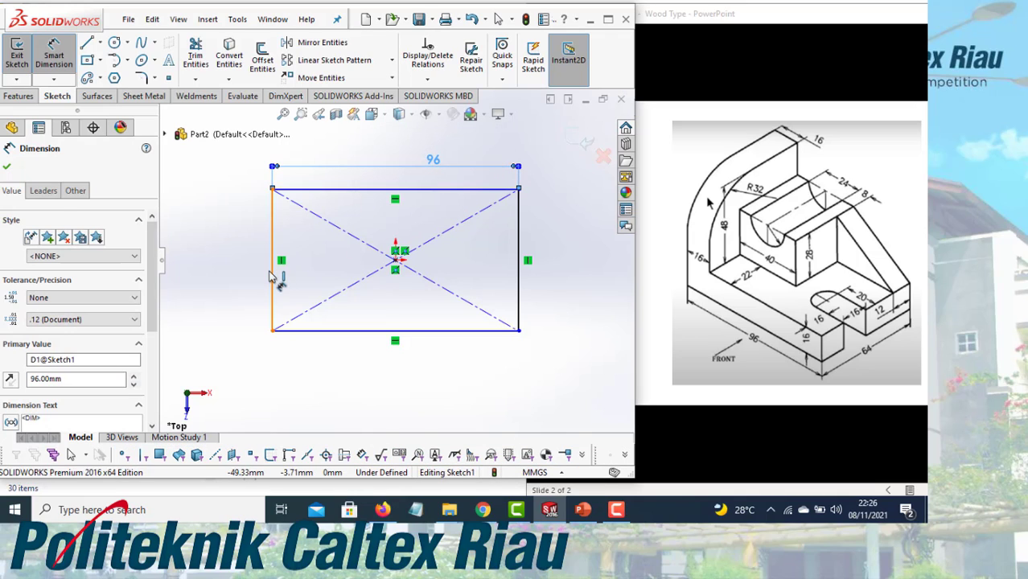
click(270, 276)
click(238, 279)
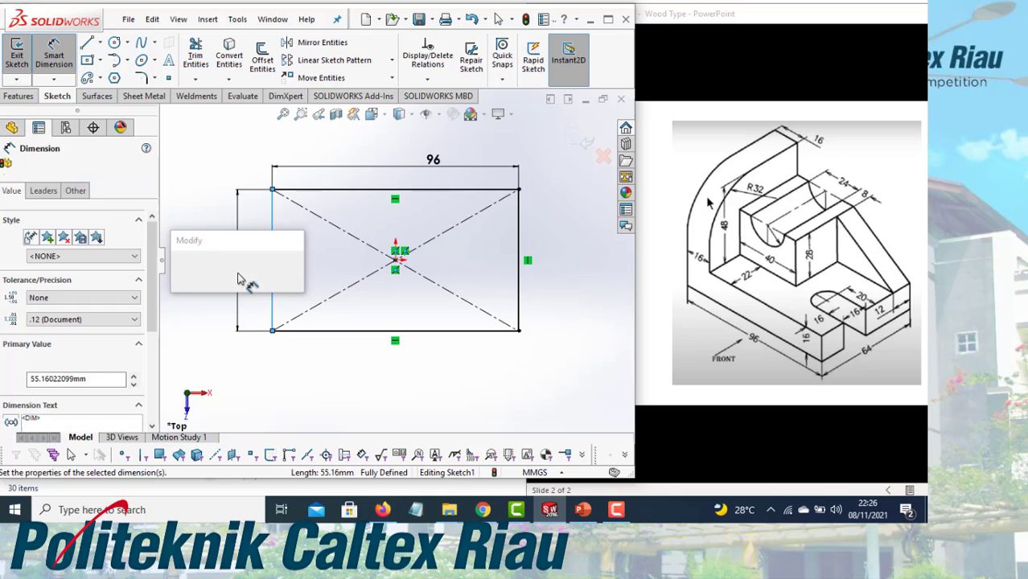
text(64)
key(Return)
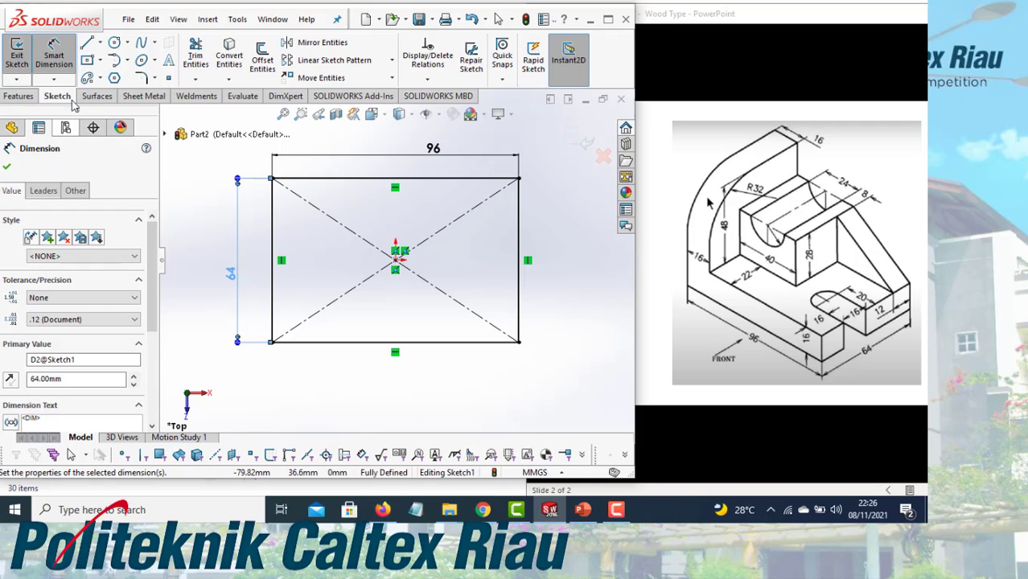
click(100, 59)
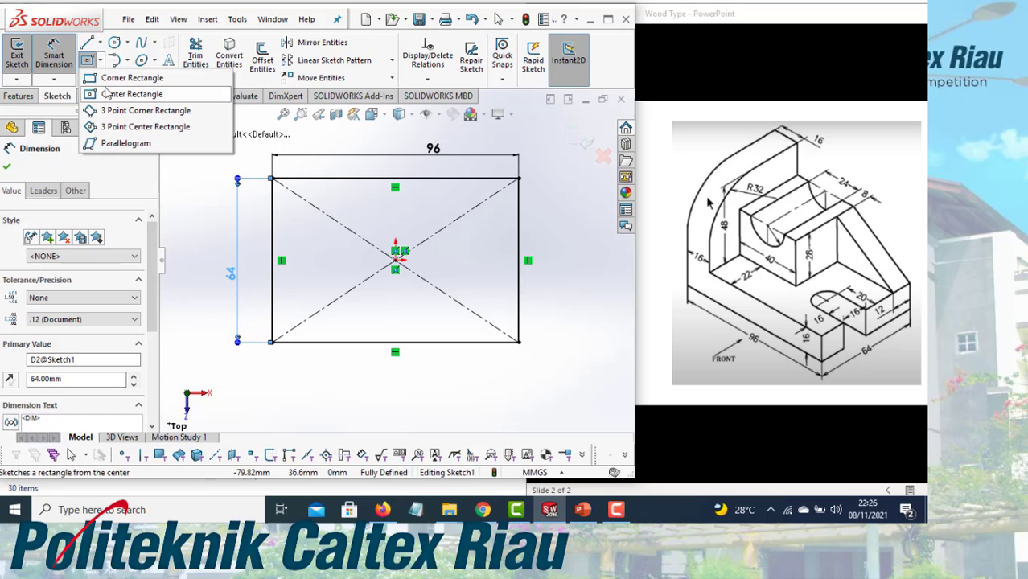
Draw the slot outline with a rounded end cutting in from the rectangle's right edge
click(88, 43)
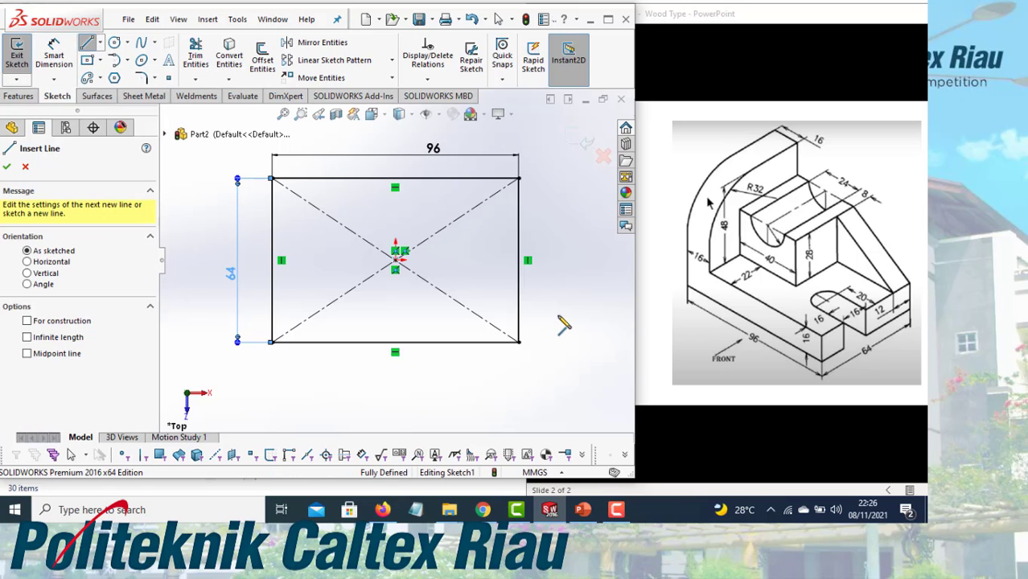
click(534, 305)
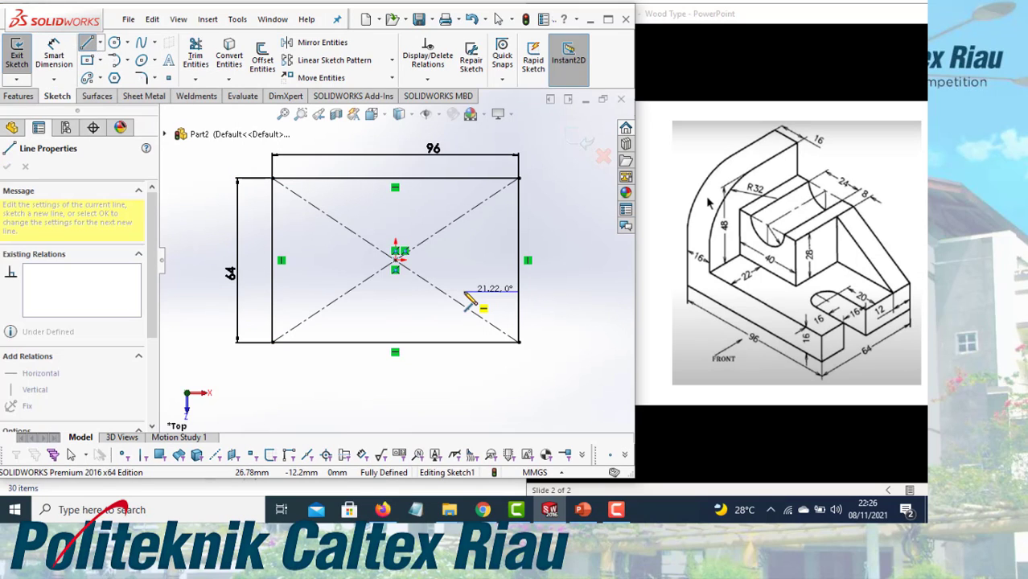
click(467, 291)
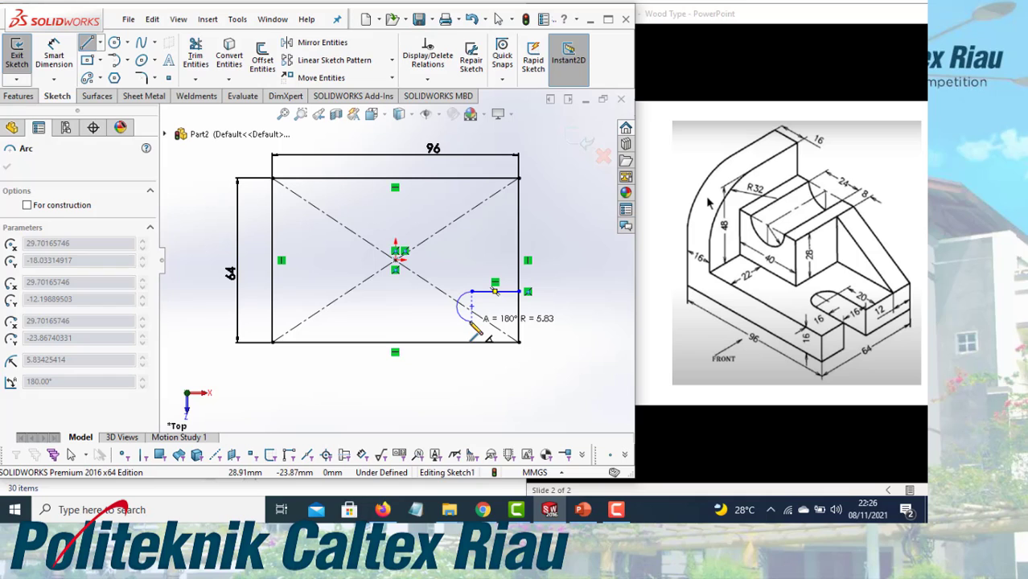
click(471, 320)
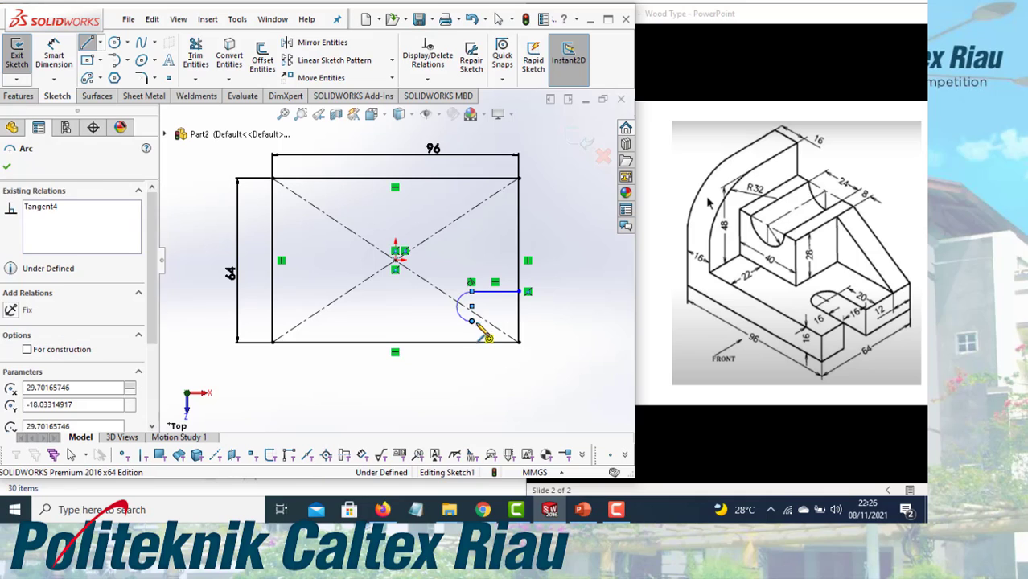
click(519, 321)
click(518, 291)
right_click(527, 298)
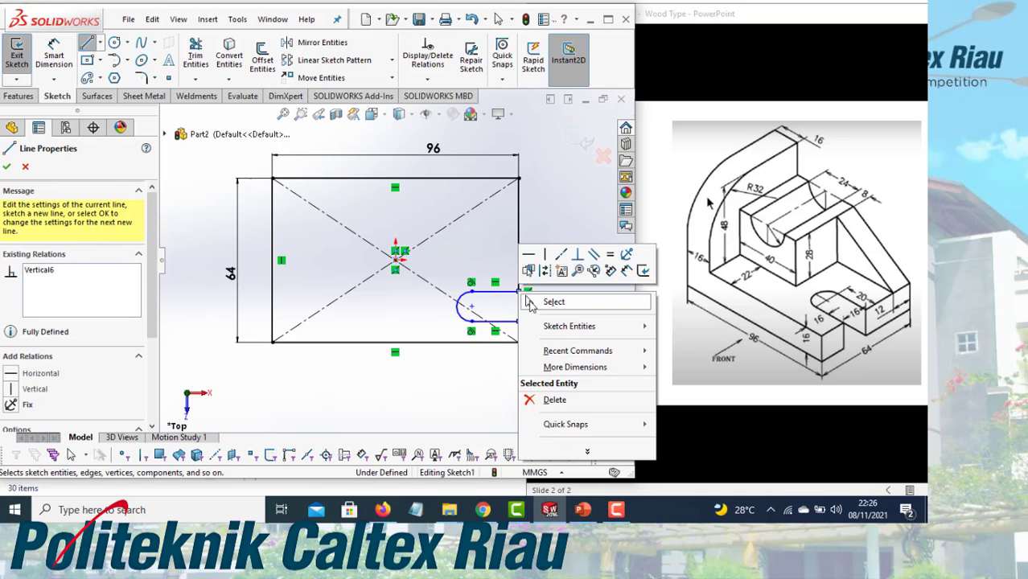
click(530, 302)
Dimension the slot's rounded end R8 and its length 20
click(54, 56)
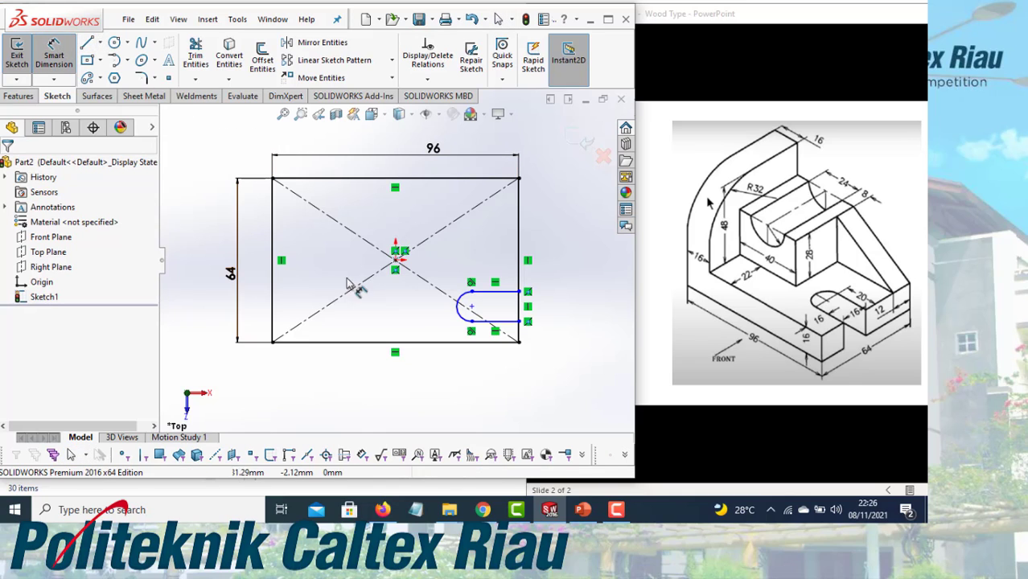
click(457, 310)
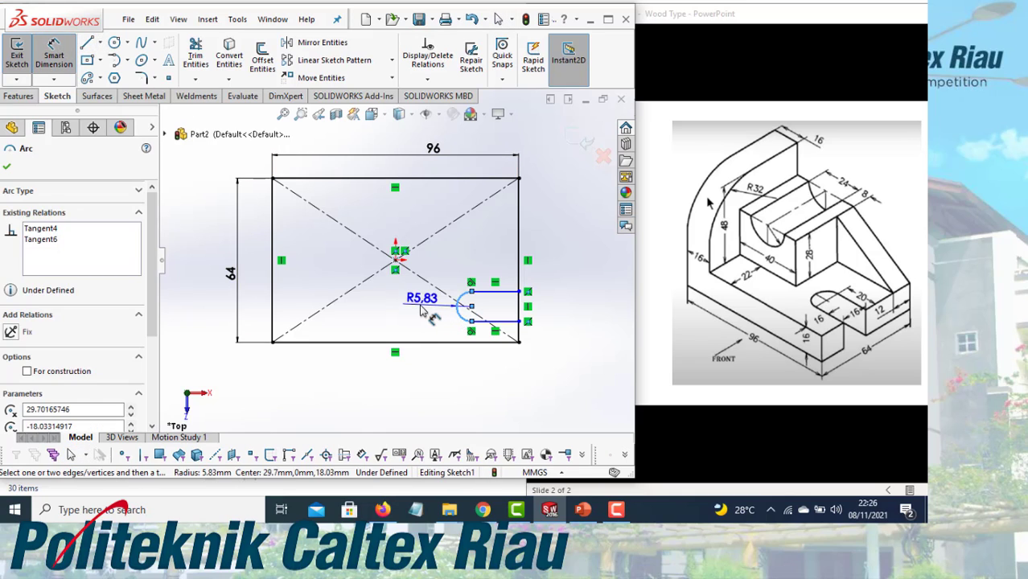
click(420, 312)
text(8)
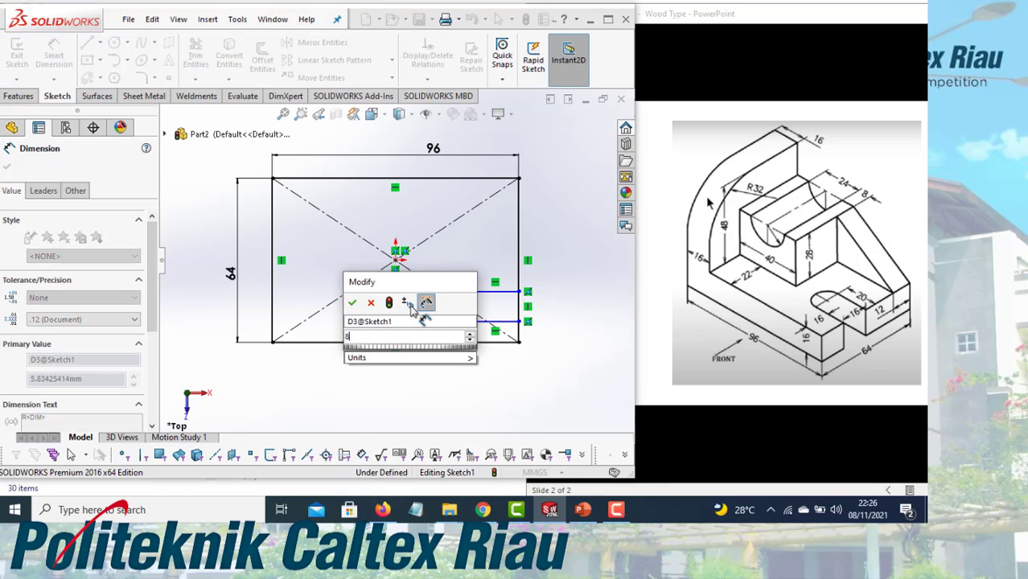
key(Return)
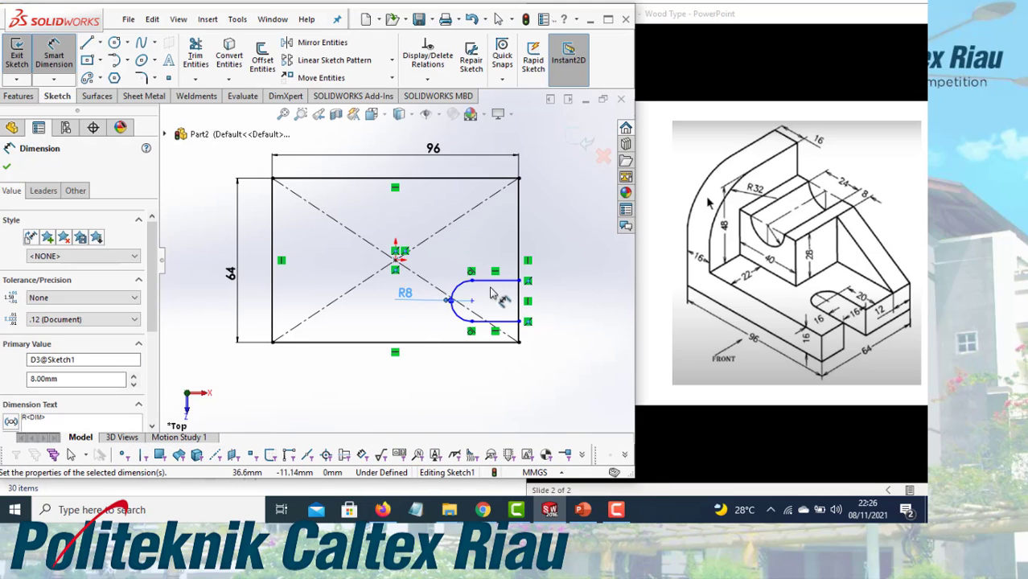
click(495, 280)
click(496, 259)
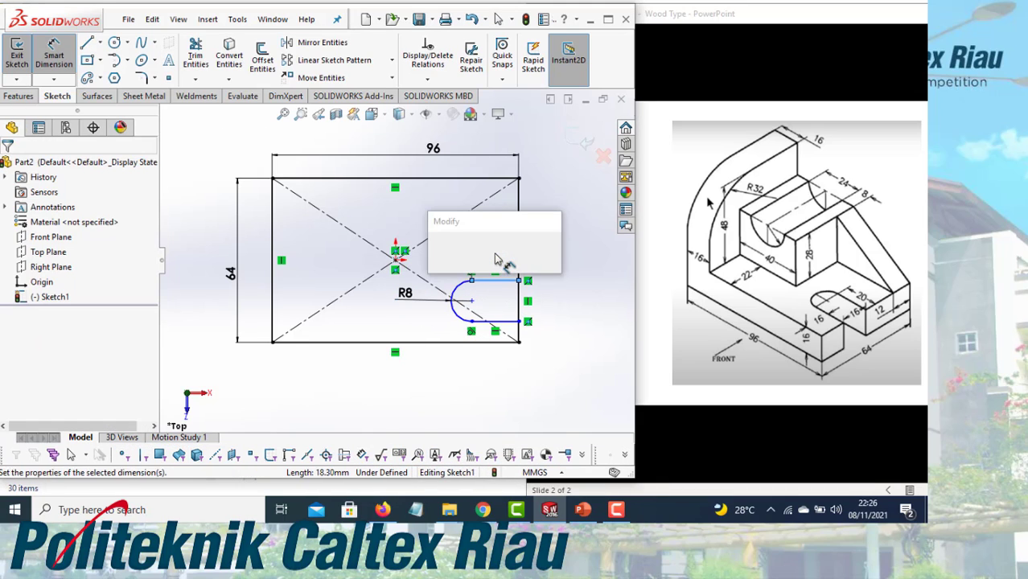
text(20)
key(Return)
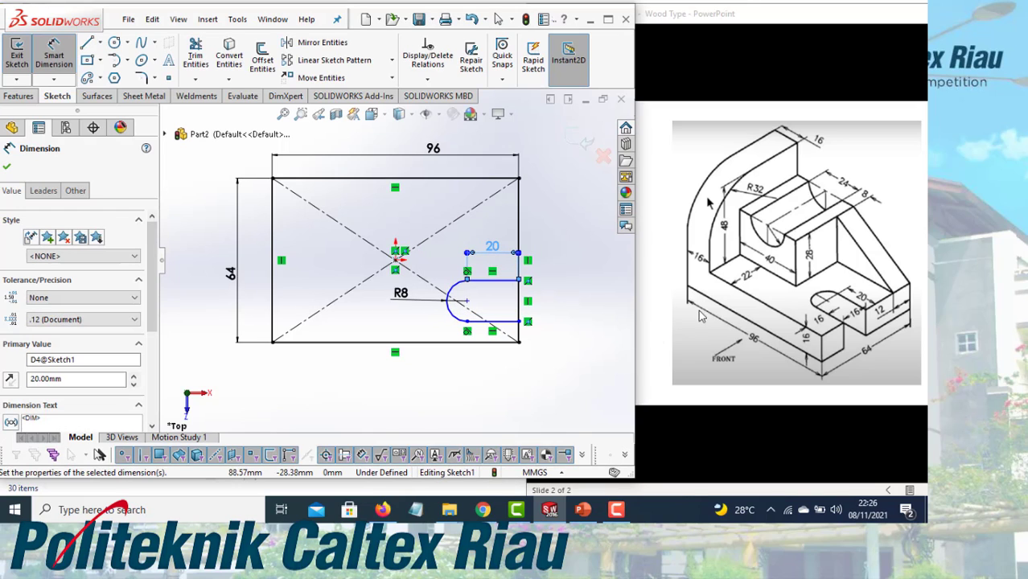
Place the slot 16 mm above the bottom edge and trim the edge across its opening
click(487, 323)
click(473, 341)
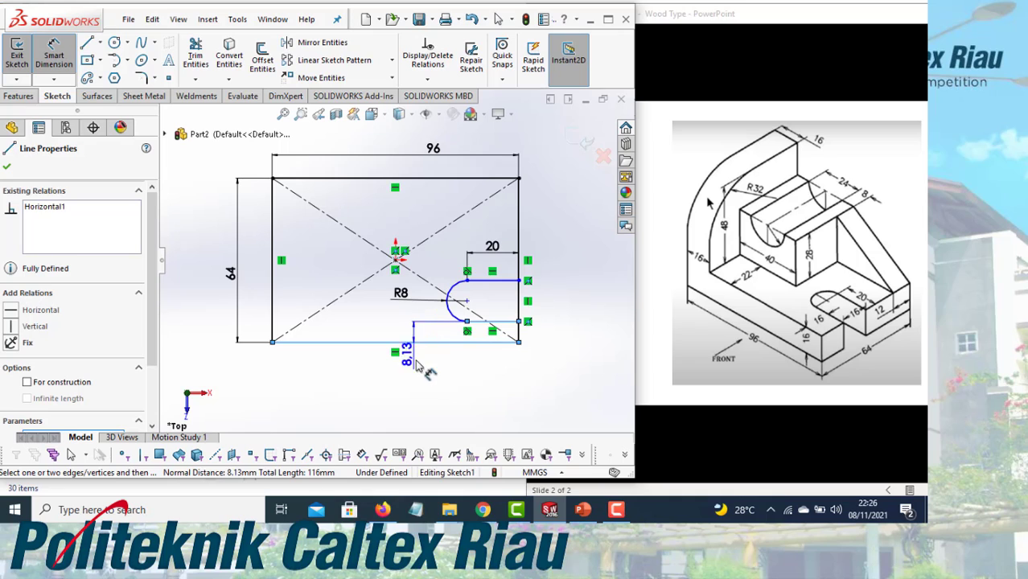
click(453, 368)
text(1)
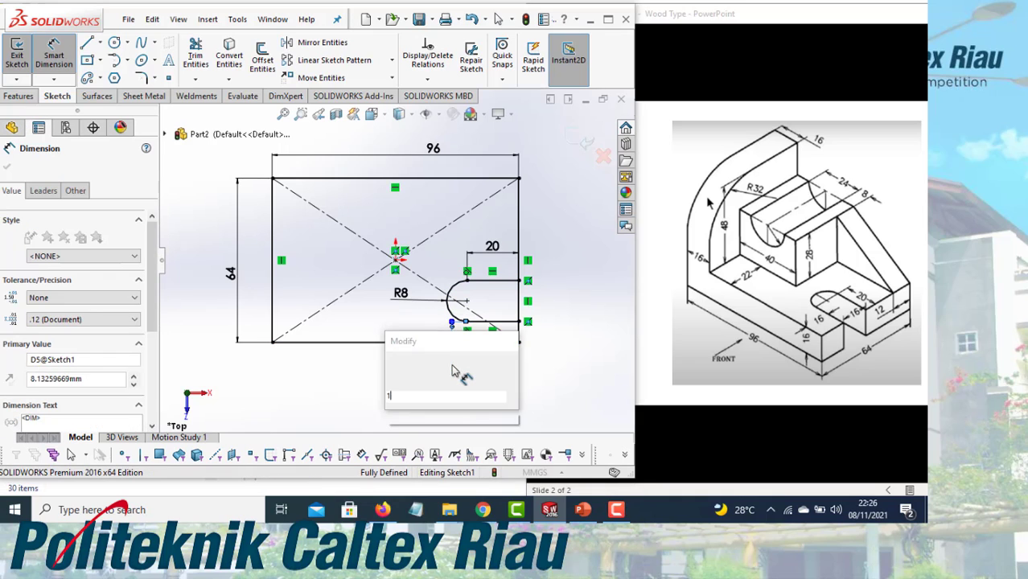
text(6)
key(Return)
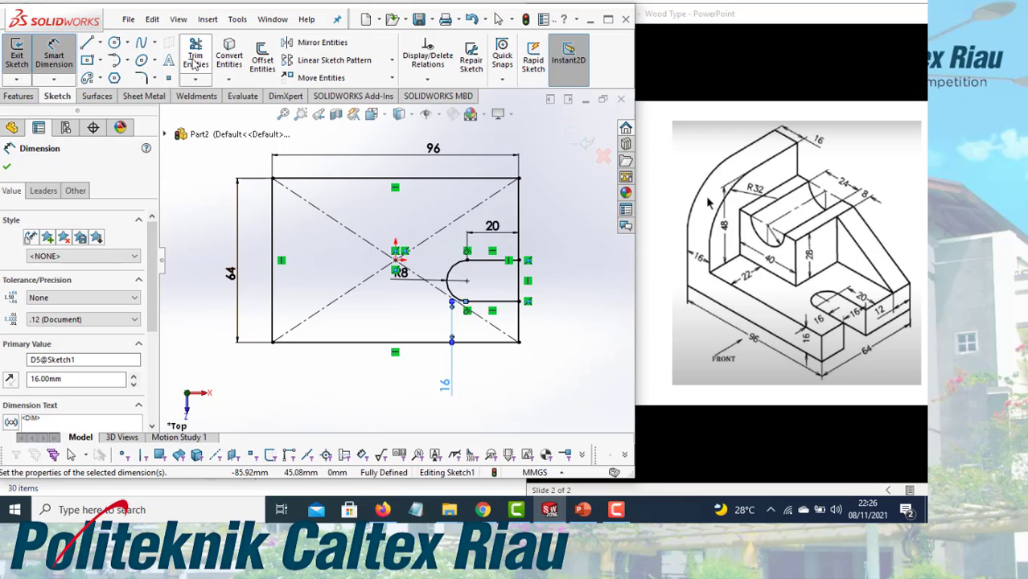
click(194, 64)
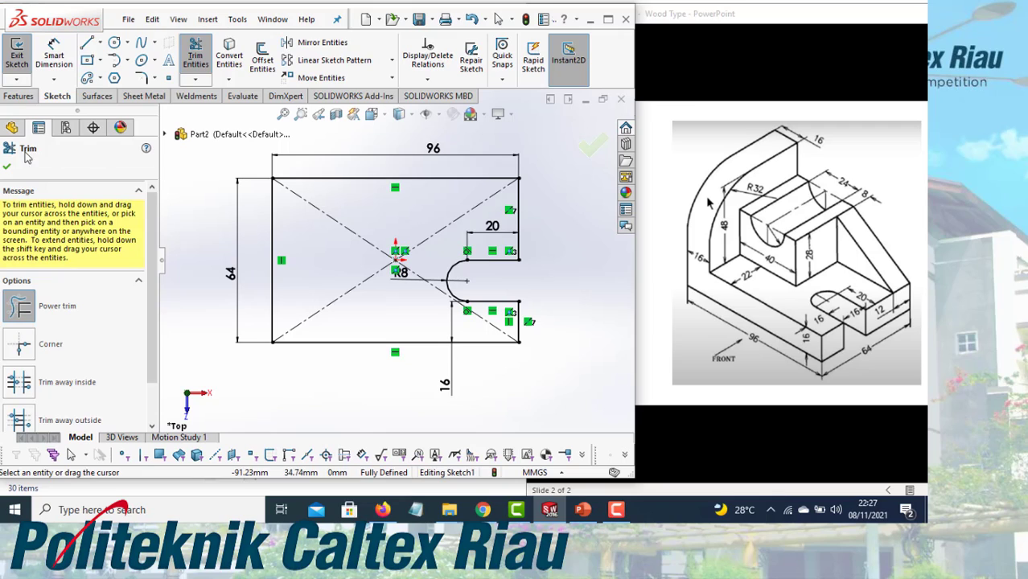
click(8, 169)
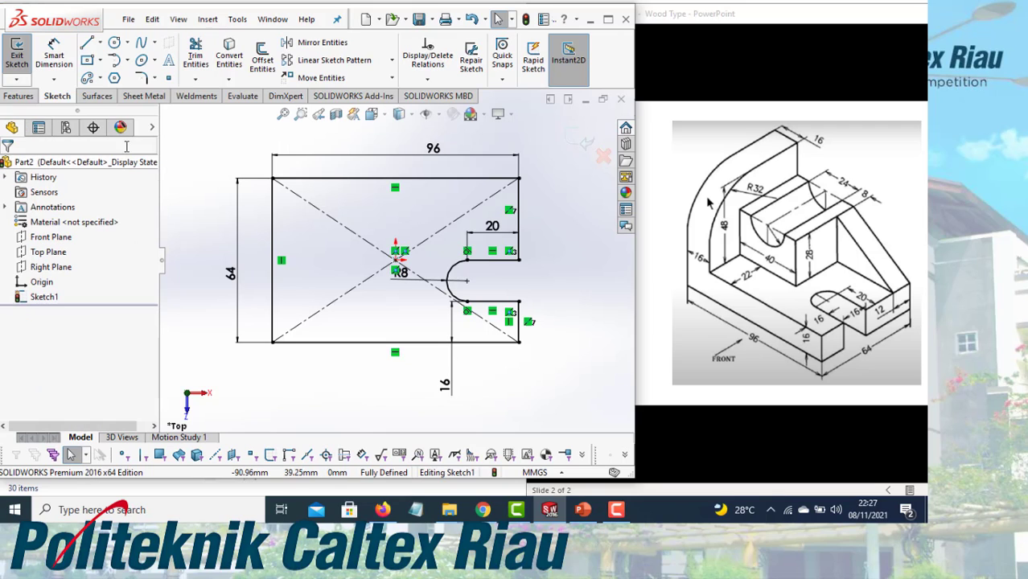
click(21, 96)
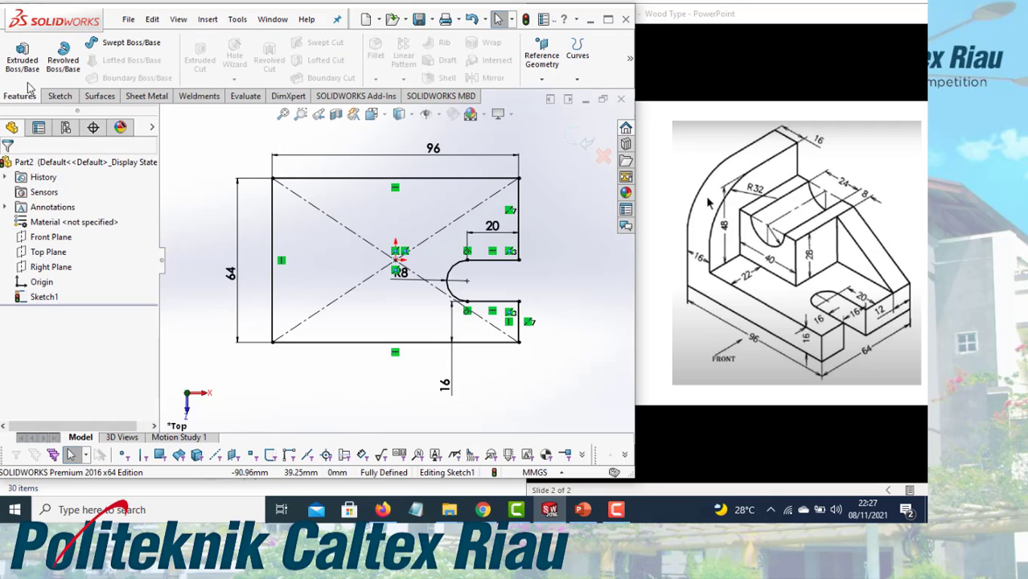
Extrude the slotted sketch 16 mm into the base plate and select its end face
click(22, 58)
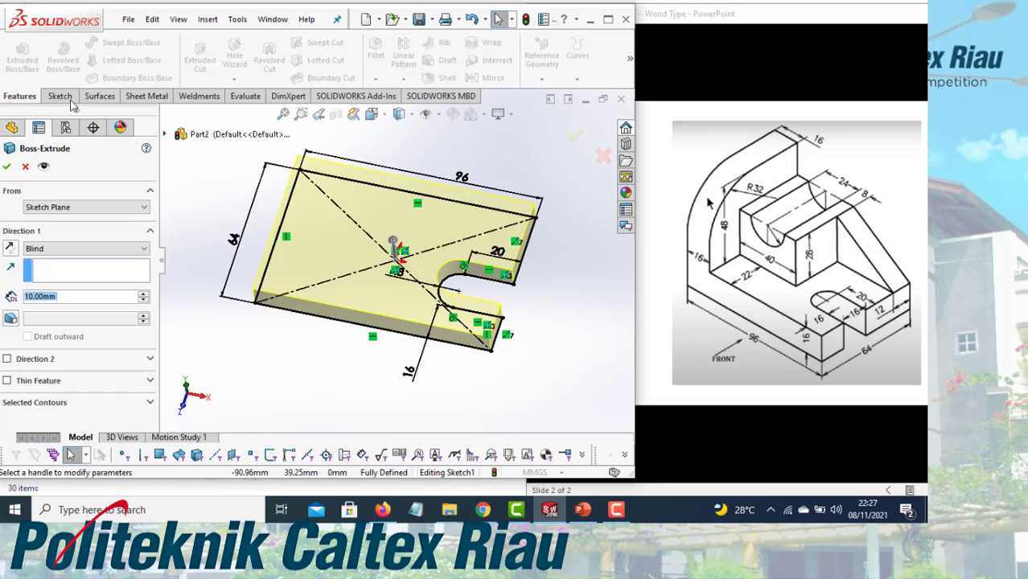
text(16)
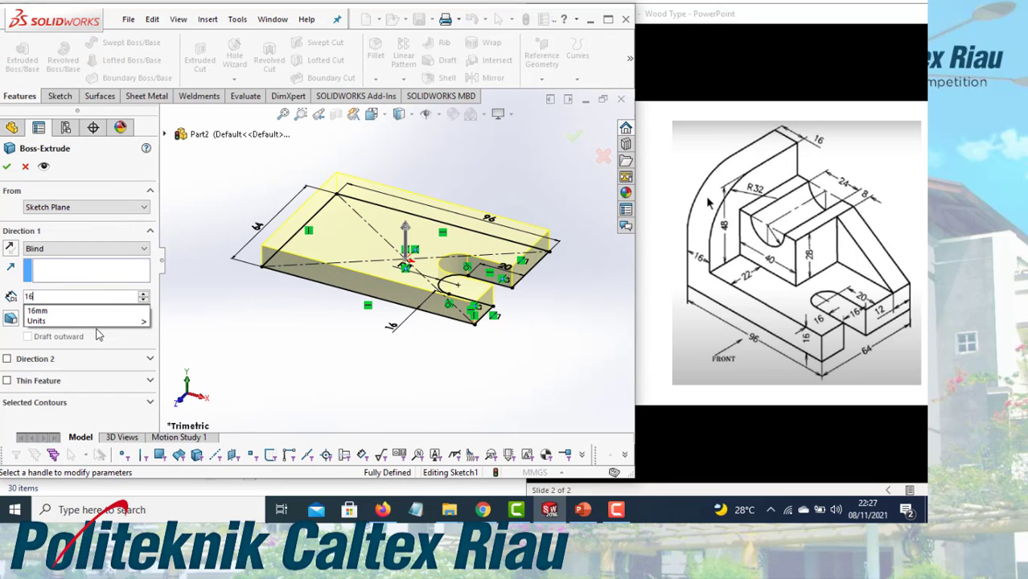
key(Return)
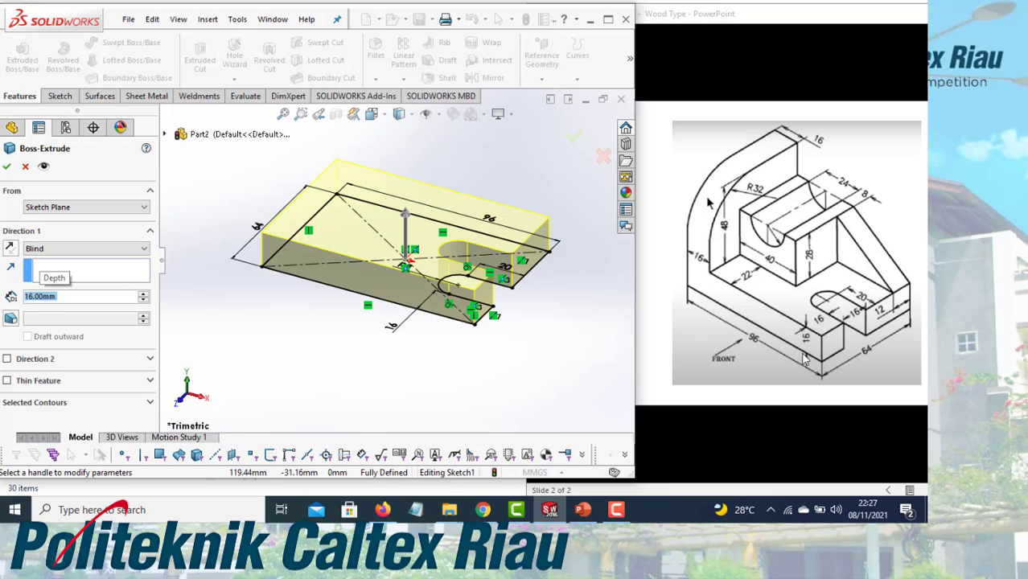
click(7, 168)
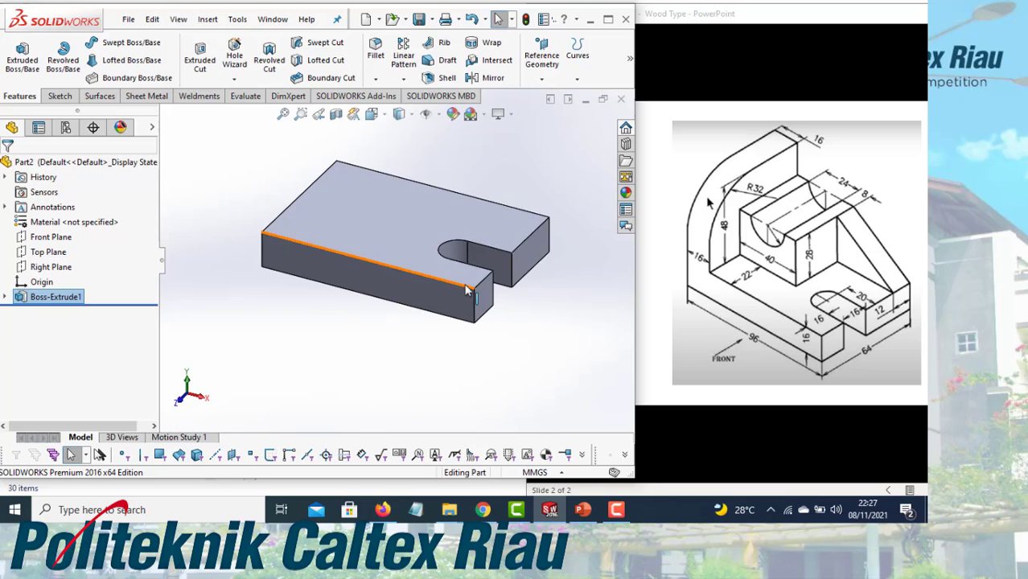
middle_drag(390, 324, 336, 274)
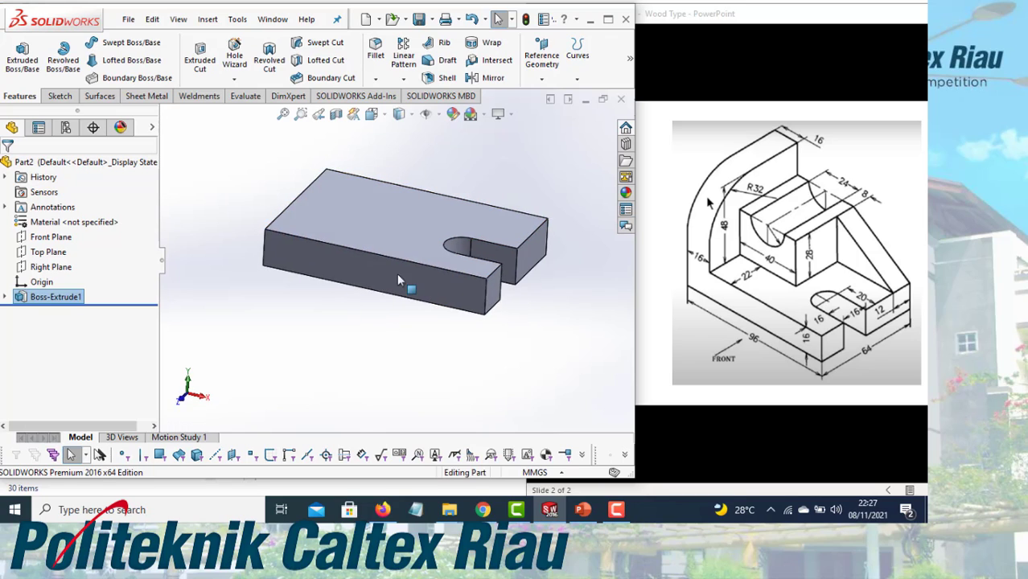
click(343, 261)
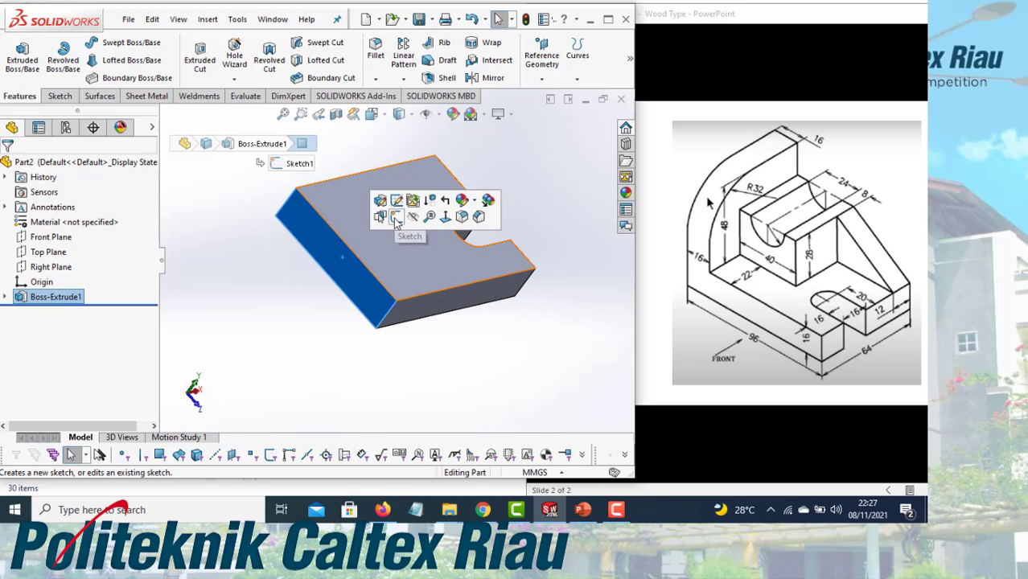
Sketch on the end face viewed normal-to, drawing a corner rectangle rising above the plate
click(395, 218)
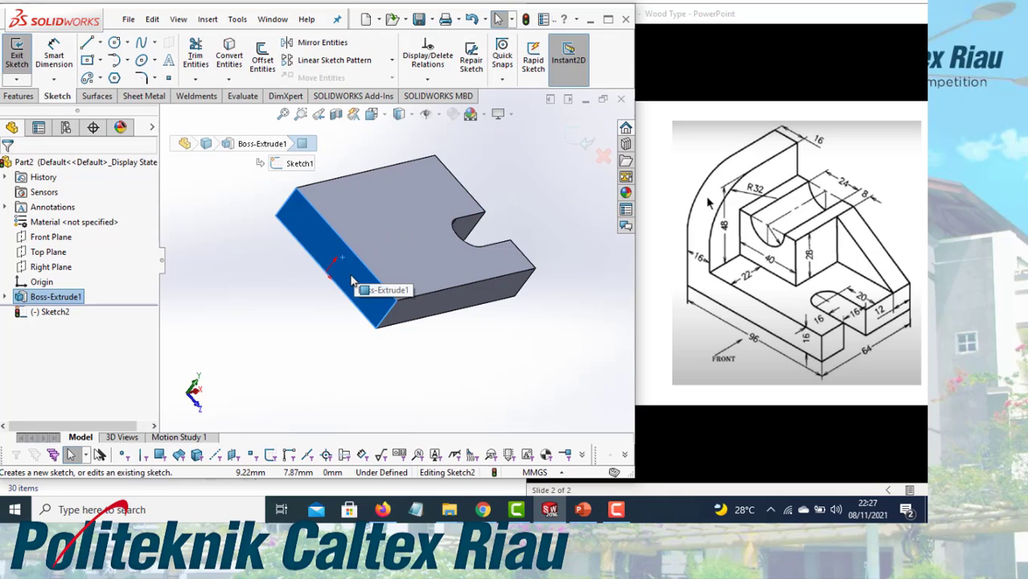
click(373, 114)
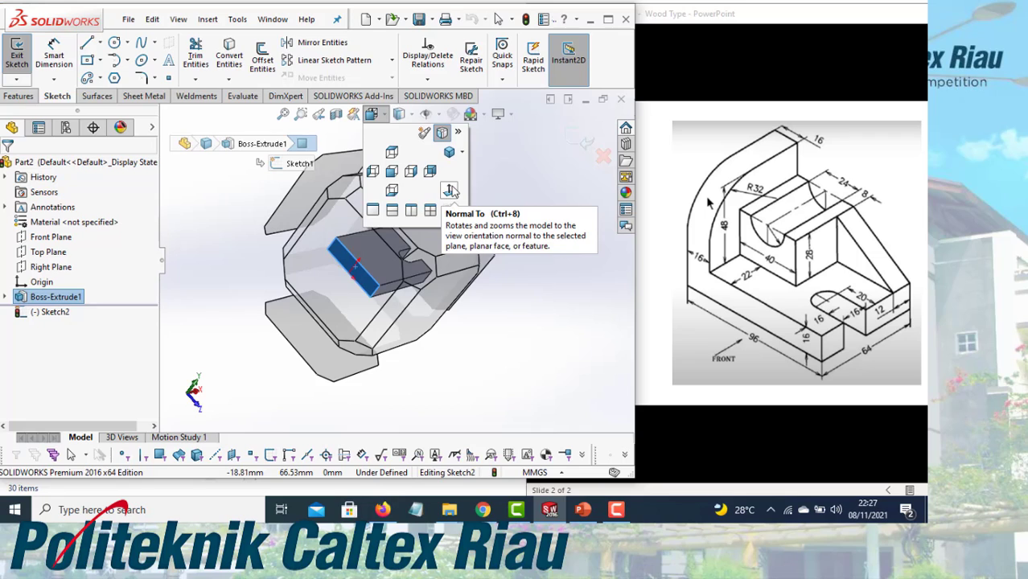
click(450, 190)
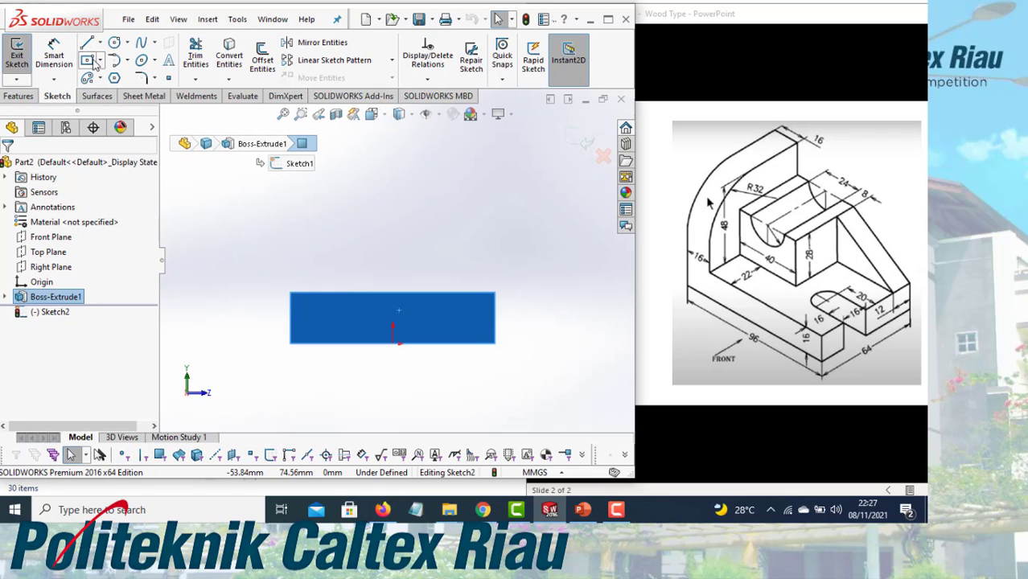
click(100, 60)
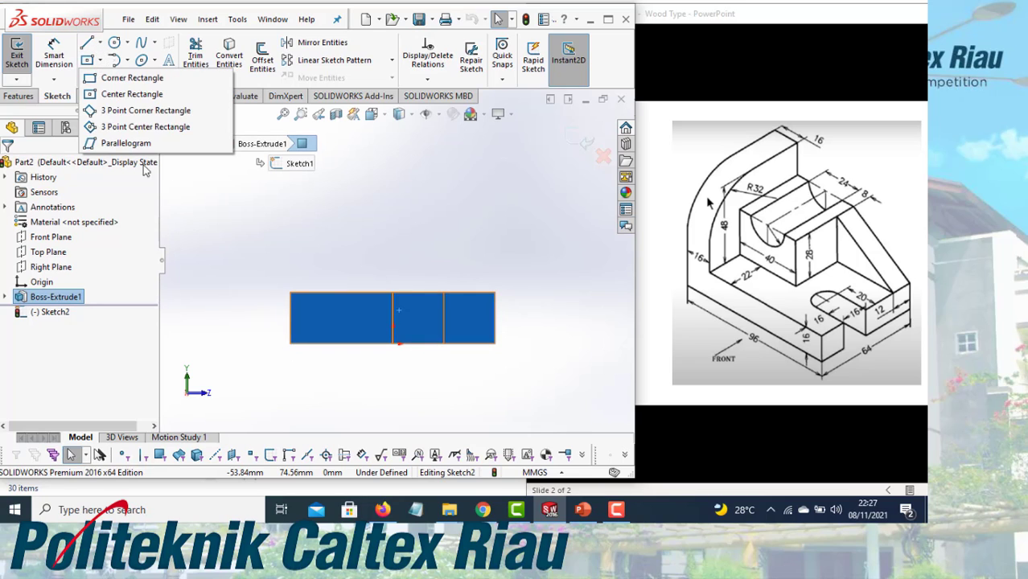
click(128, 77)
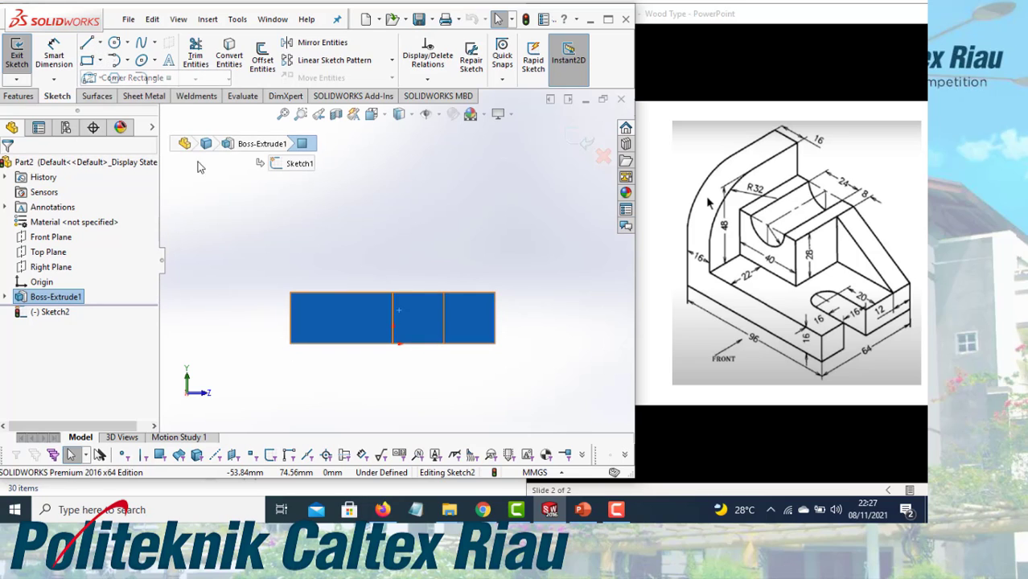
click(290, 330)
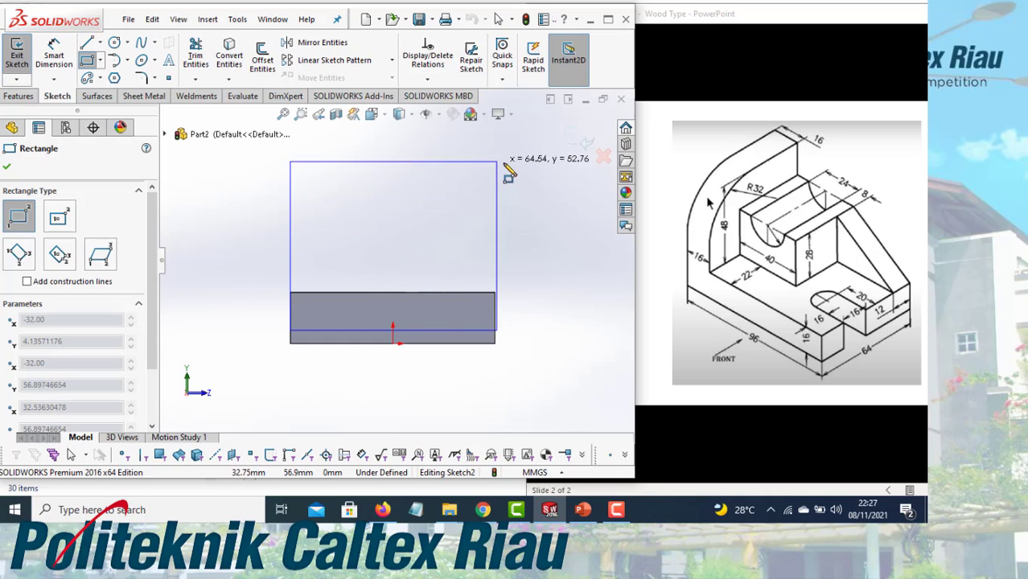
click(507, 163)
key(Escape)
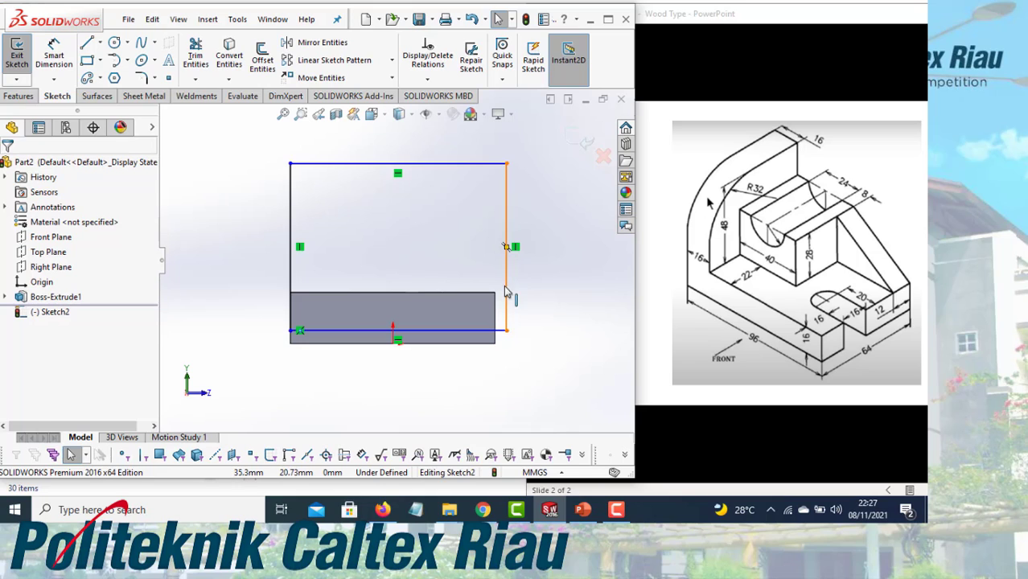
Make the rectangle's right line collinear with the plate's vertical edge
click(507, 292)
ctrl+click(496, 315)
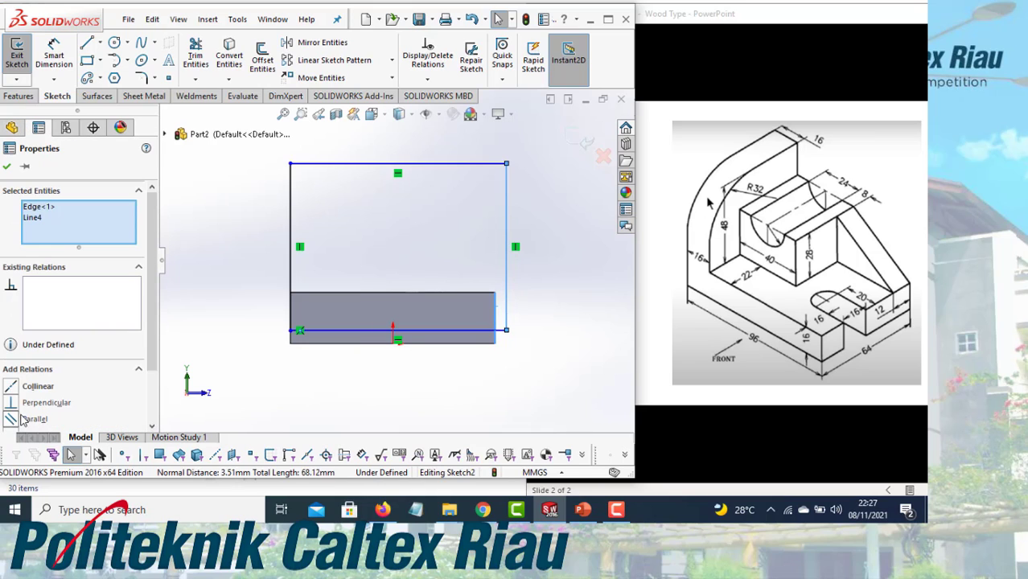
click(12, 388)
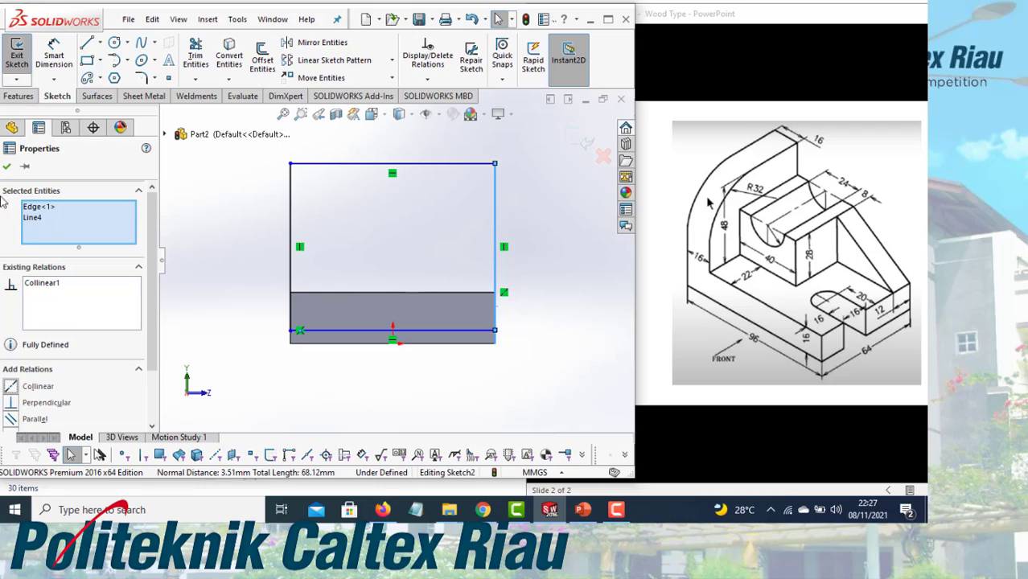
click(6, 168)
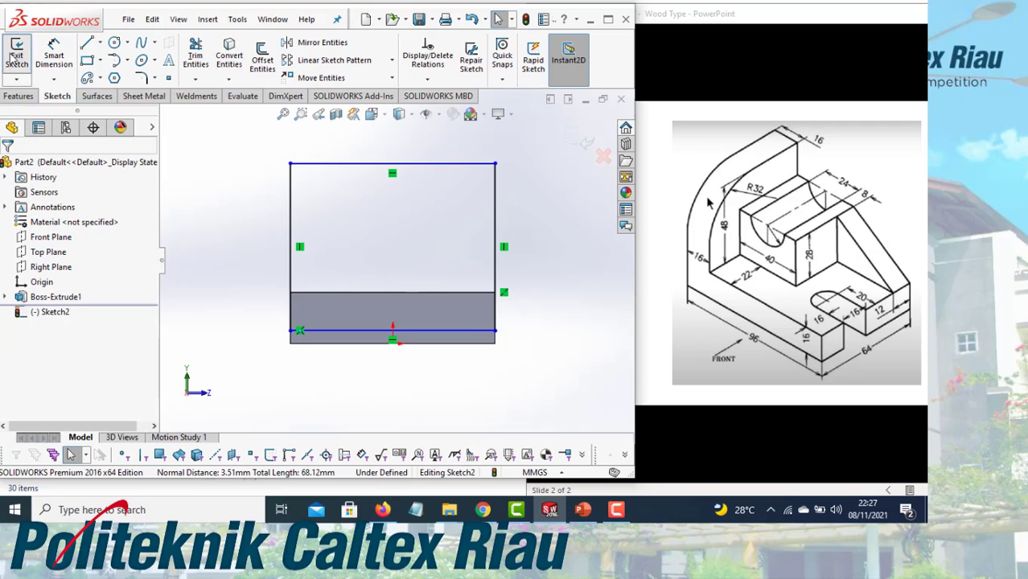
Round the rectangle's top-right corner with an R32 sketch fillet
click(156, 78)
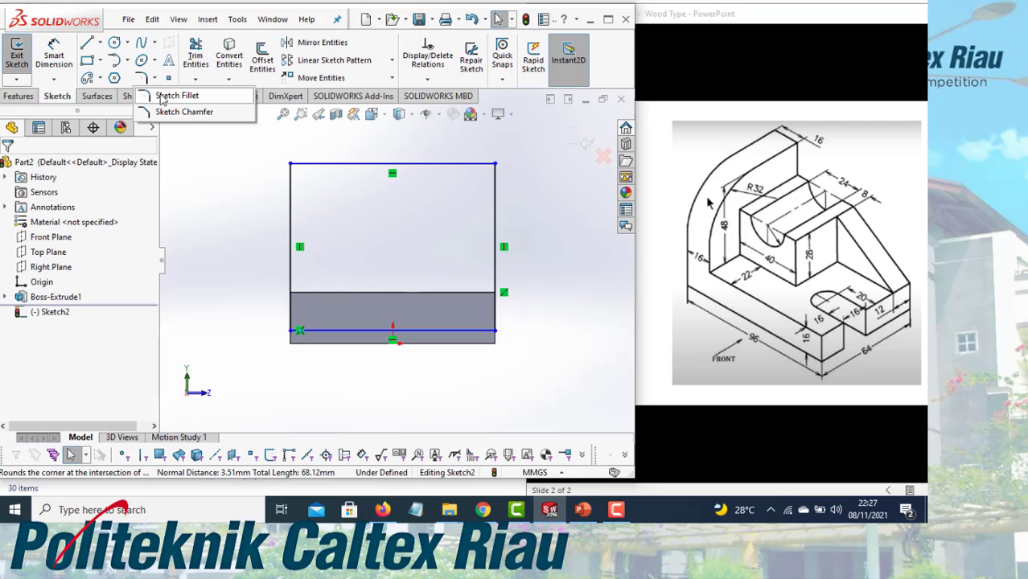
click(176, 96)
text(32)
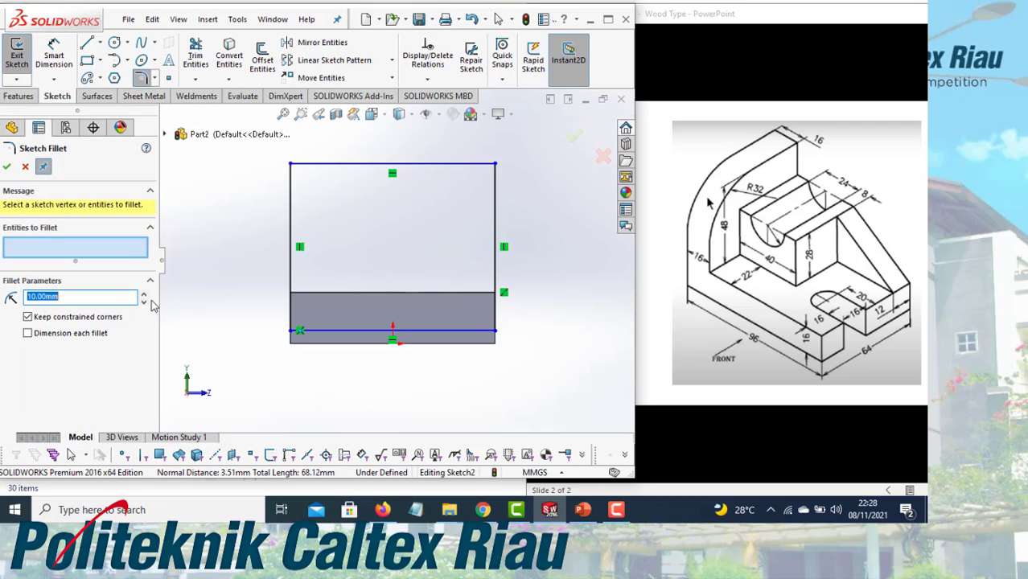
click(440, 164)
click(493, 219)
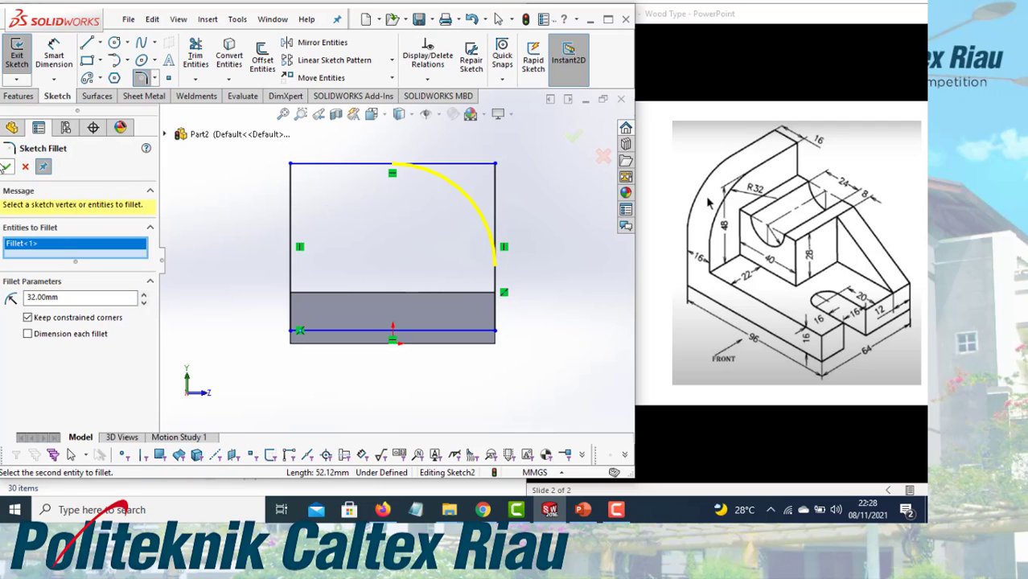
click(7, 167)
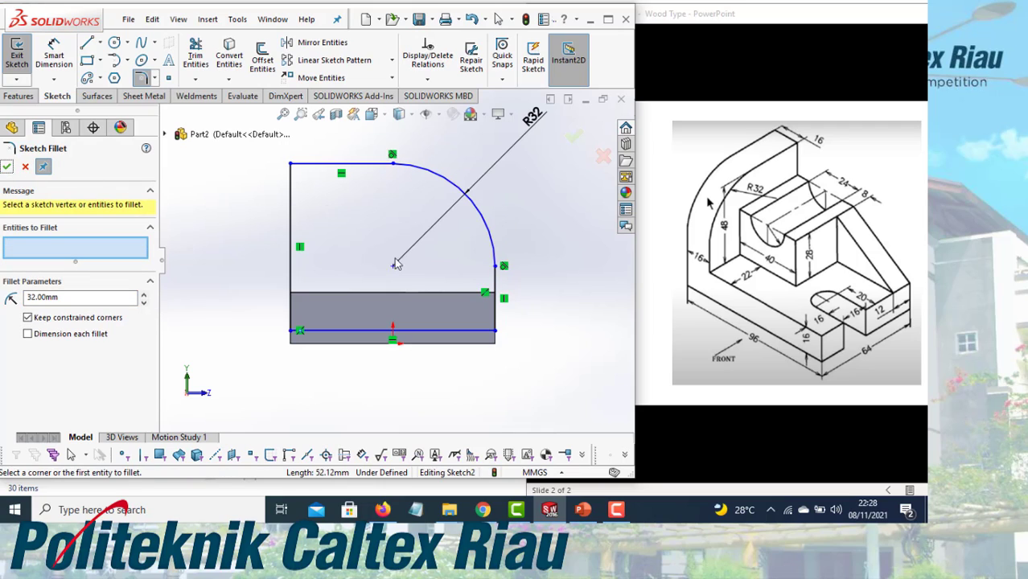
click(19, 95)
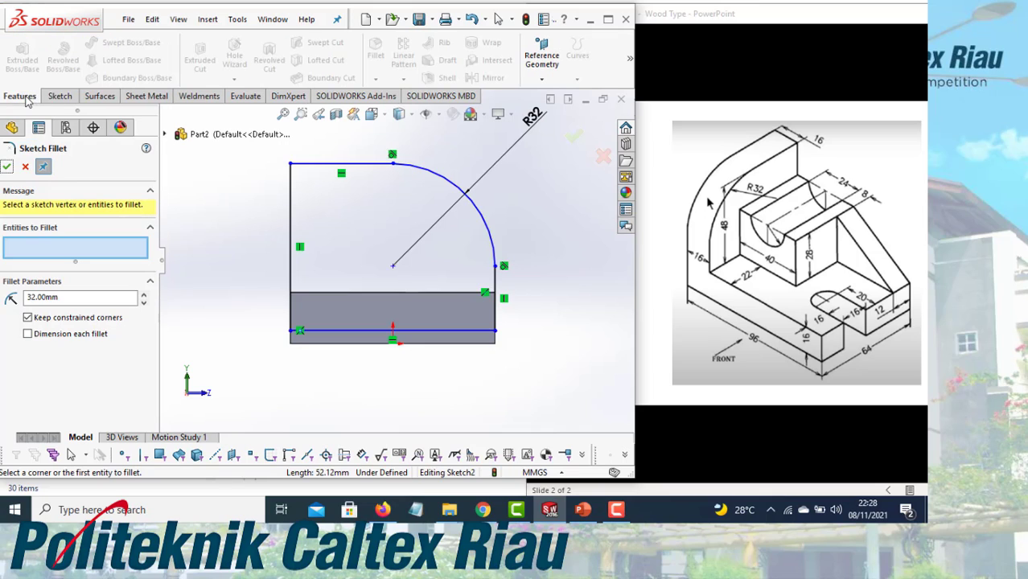
click(6, 167)
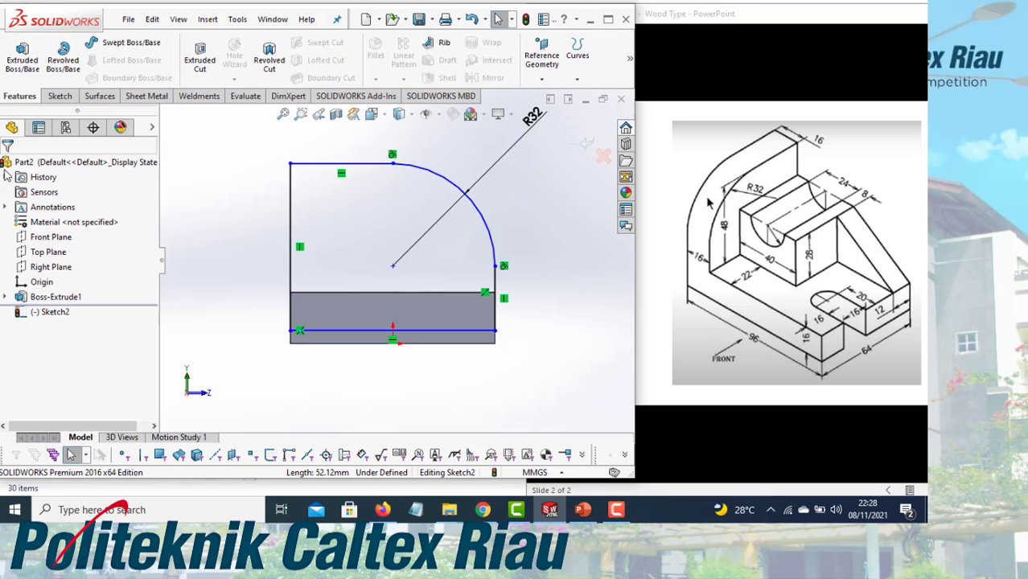
Extrude the upright profile 16 mm reversed toward the plate, then select the base's long side face
click(29, 72)
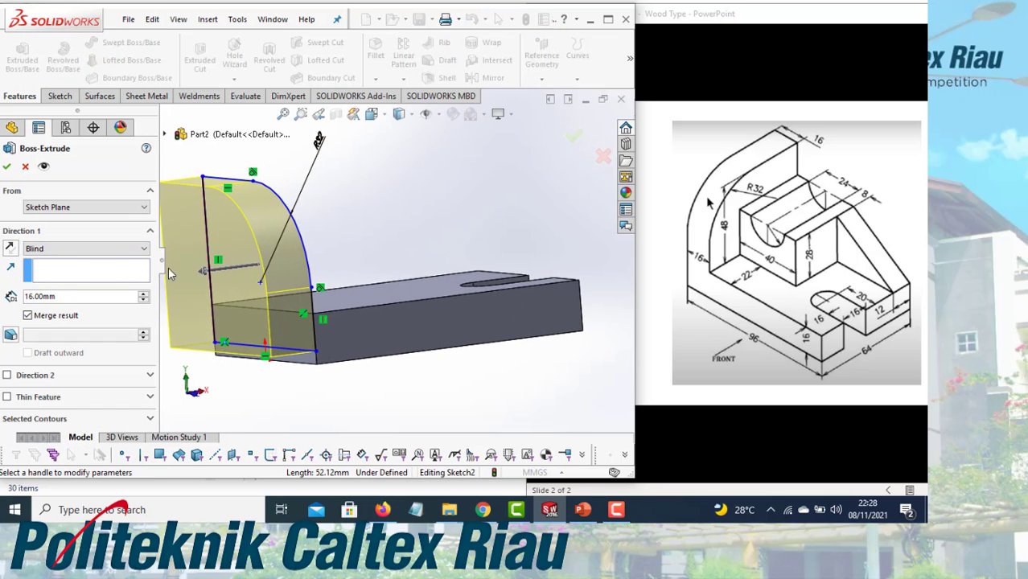
click(10, 249)
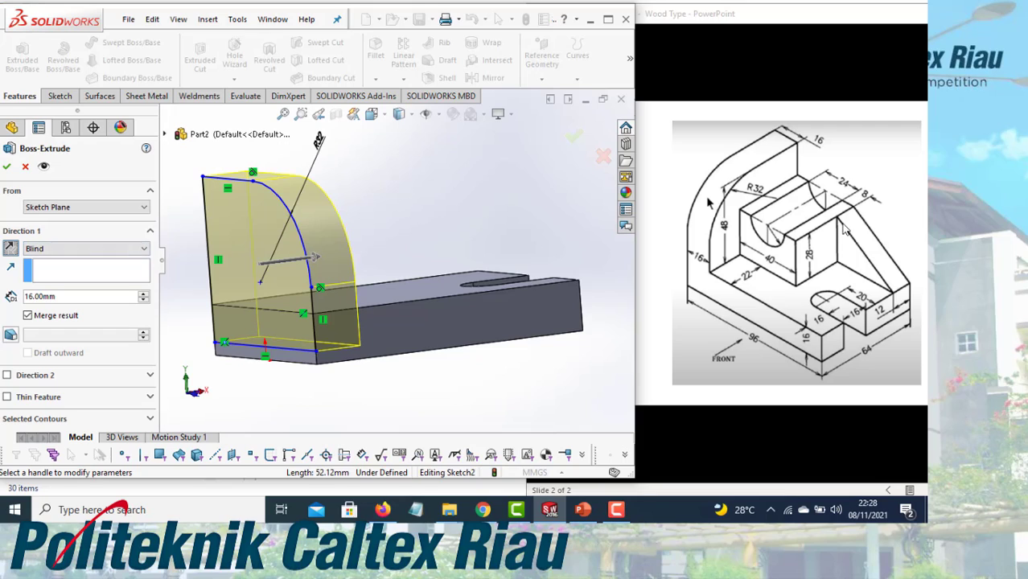
click(8, 169)
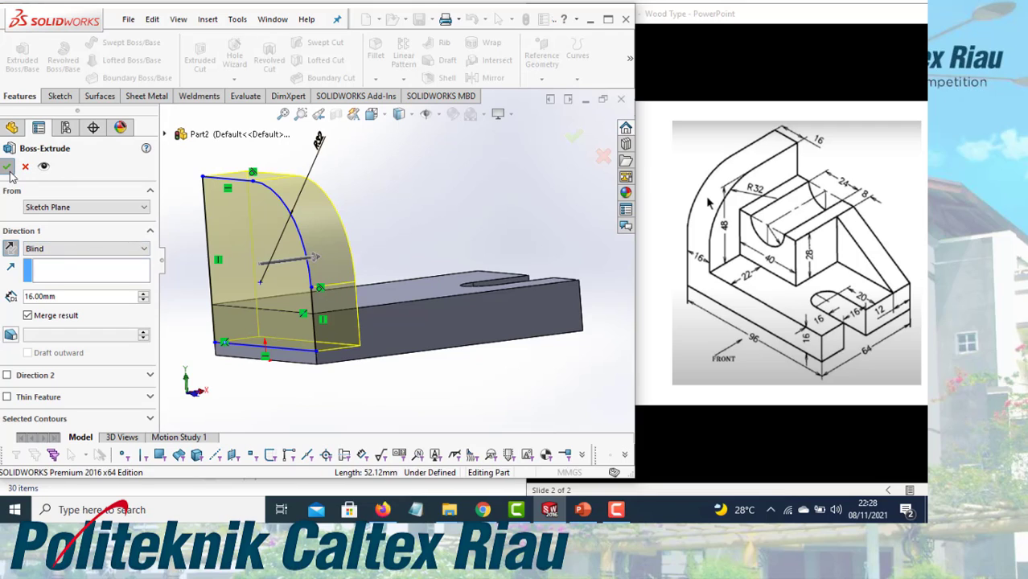
scroll(269, 282, up, 3)
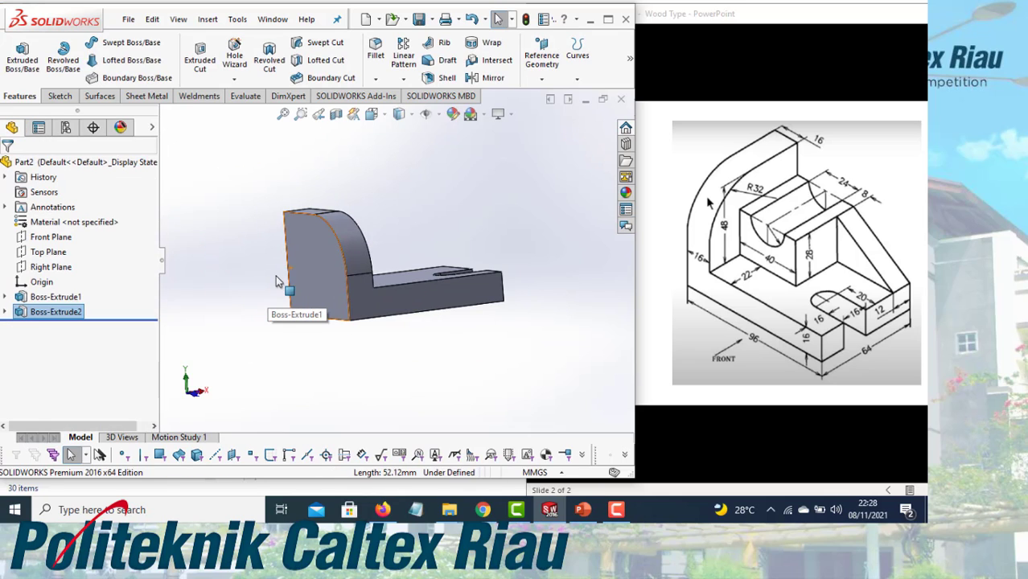
key(ctrl+7)
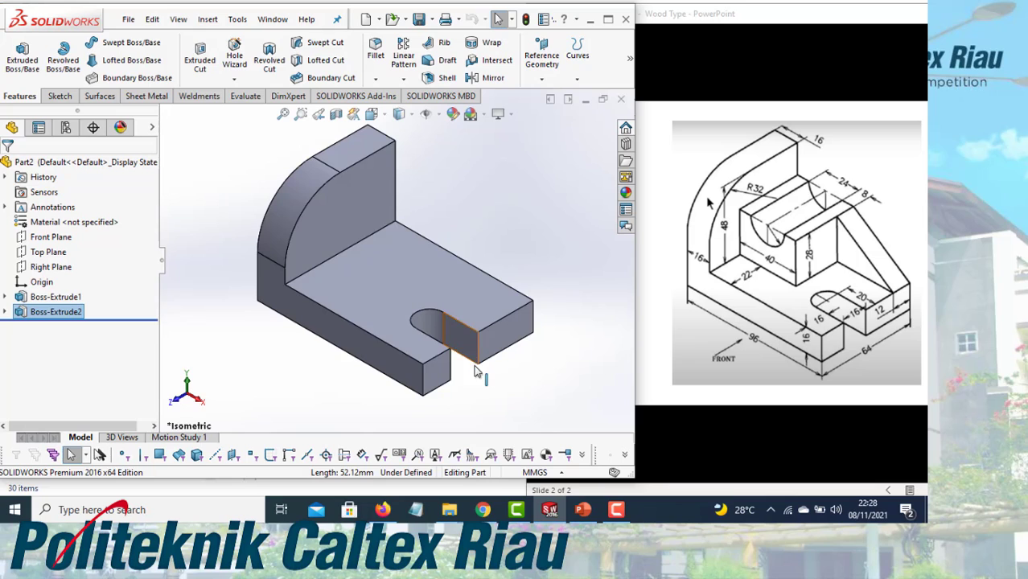
middle_drag(460, 344, 523, 307)
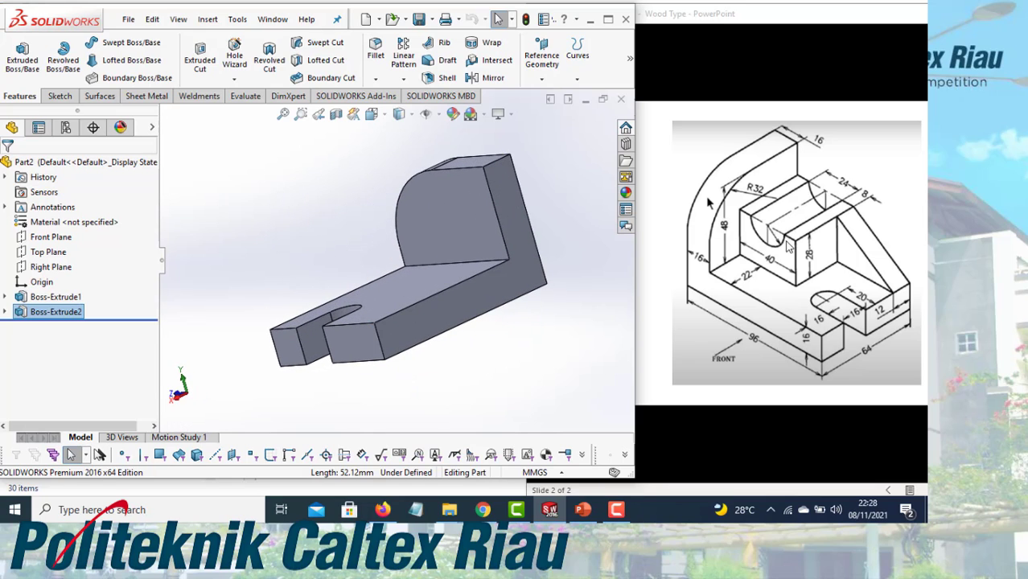
click(501, 287)
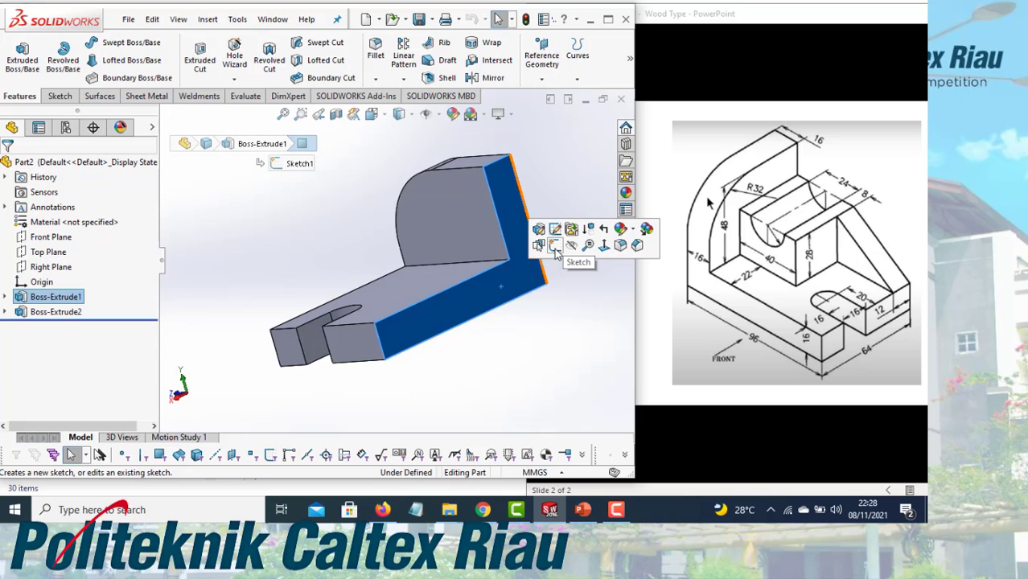
Start a sketch on the side face and draw the notch's top lines with a tangent semicircular arc
click(554, 247)
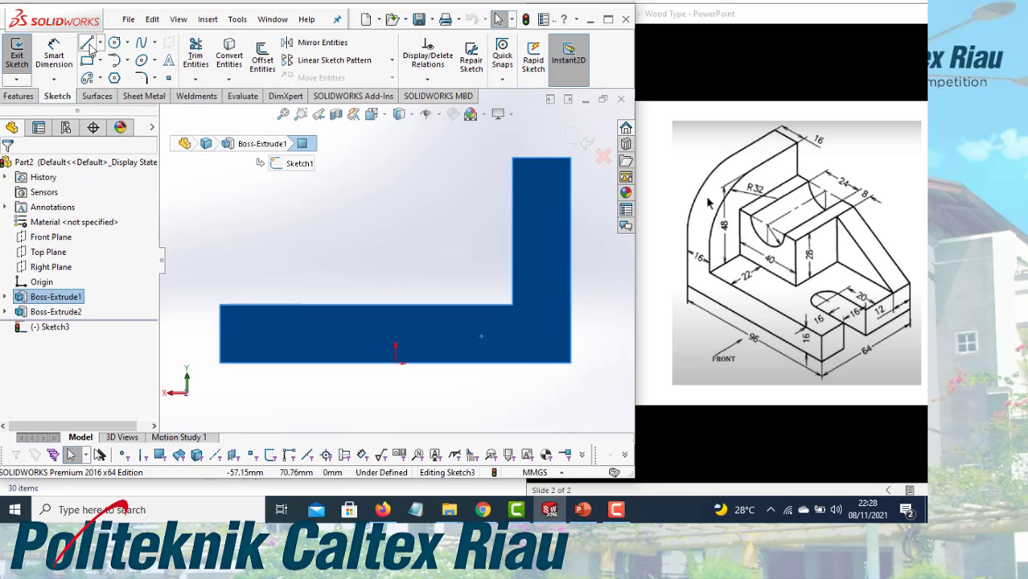
click(513, 255)
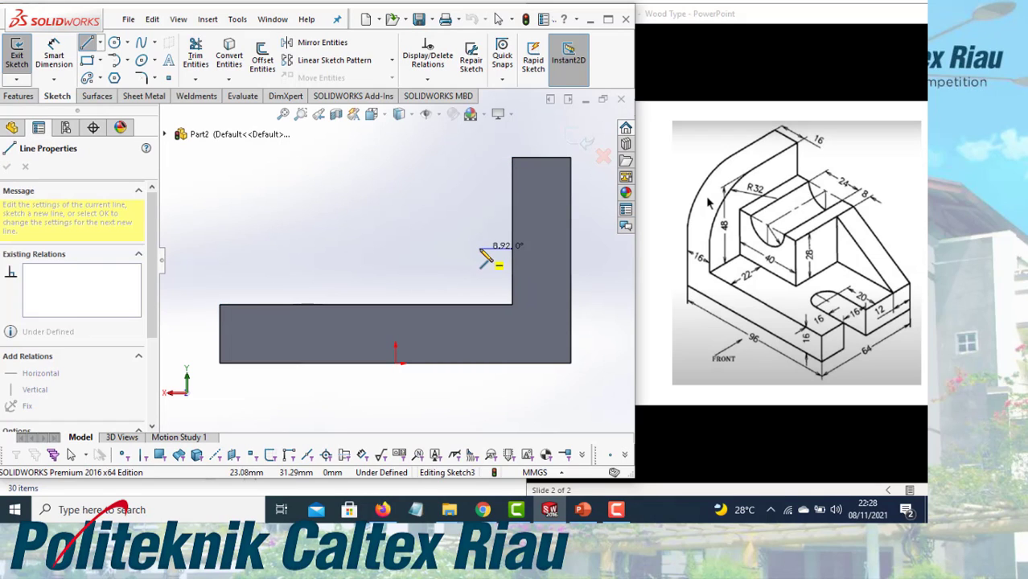
click(481, 248)
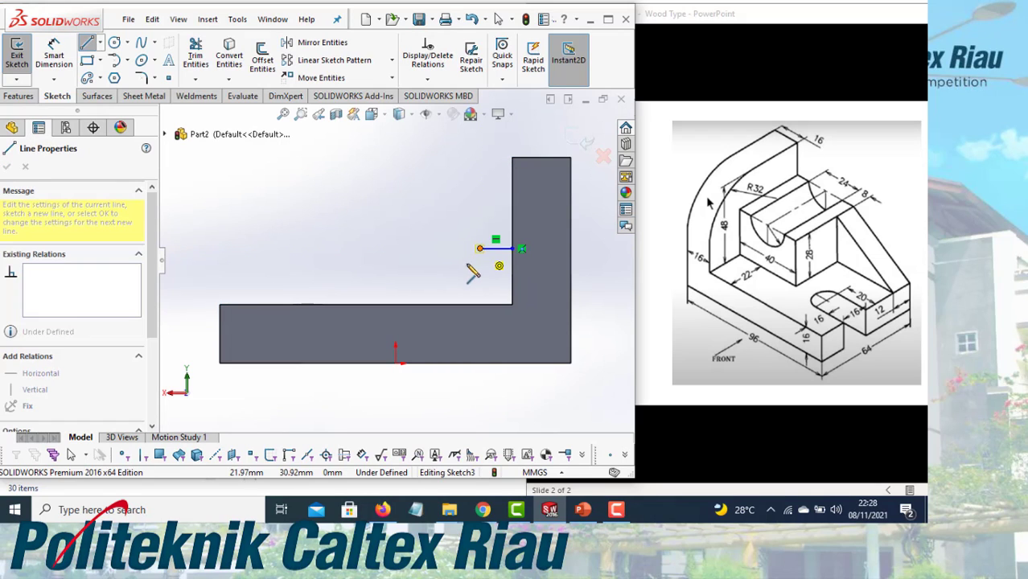
key(a)
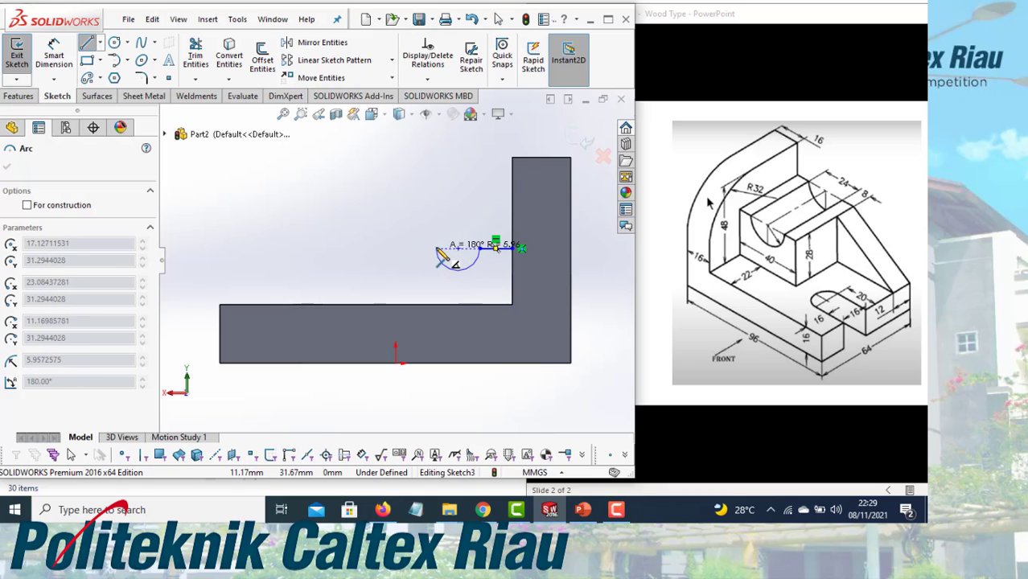
click(435, 249)
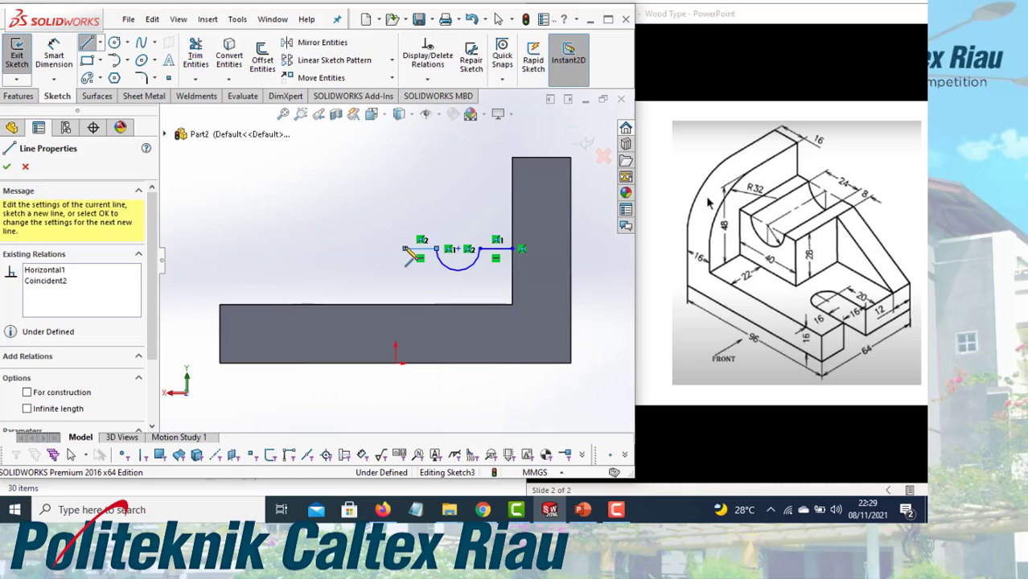
click(405, 250)
click(404, 301)
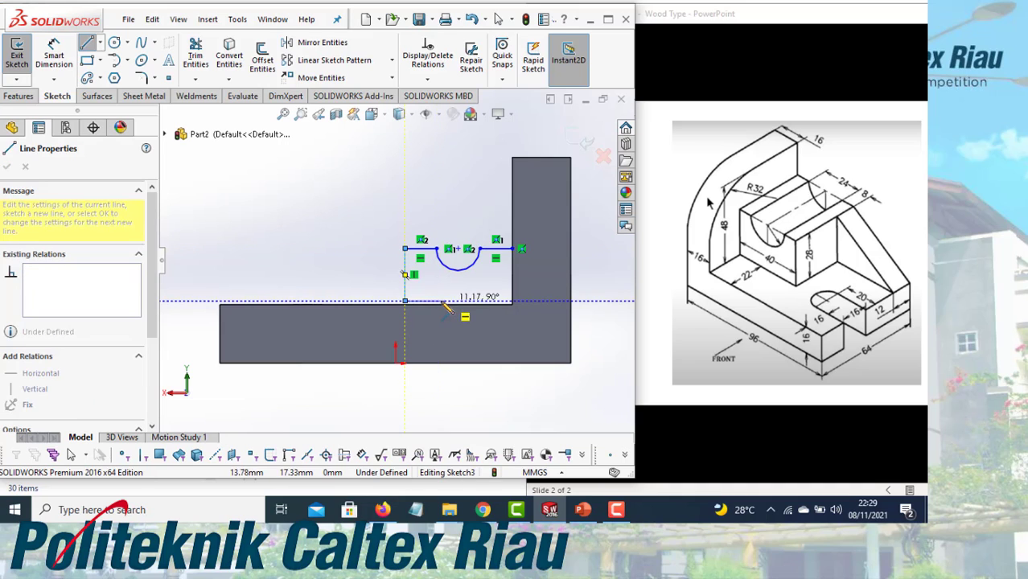
key(Escape)
key(ctrl+z)
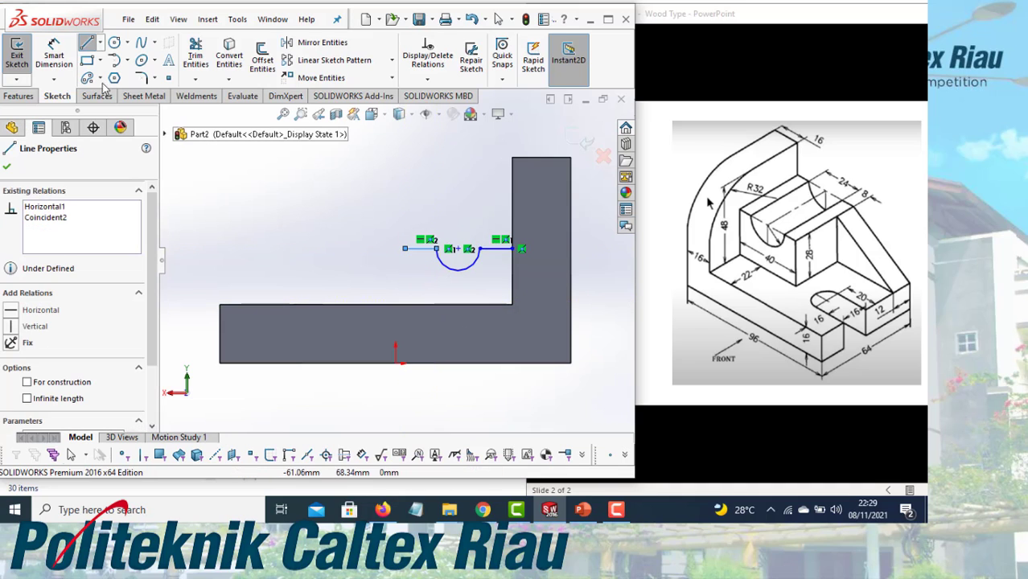
Close the notch profile with lines down to the base, along its top edge and up the upright
click(87, 43)
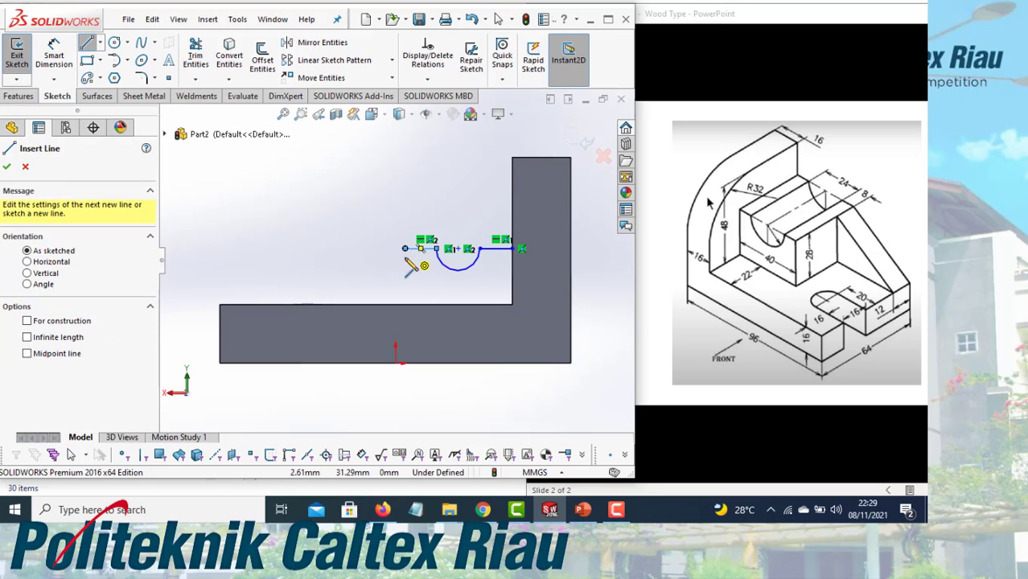
click(405, 249)
click(404, 306)
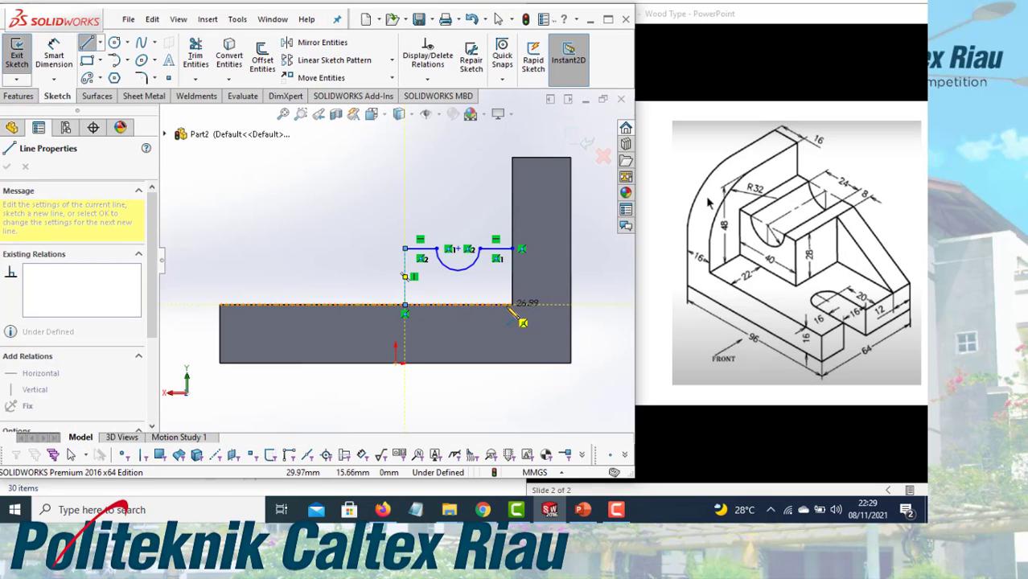
click(512, 306)
click(513, 250)
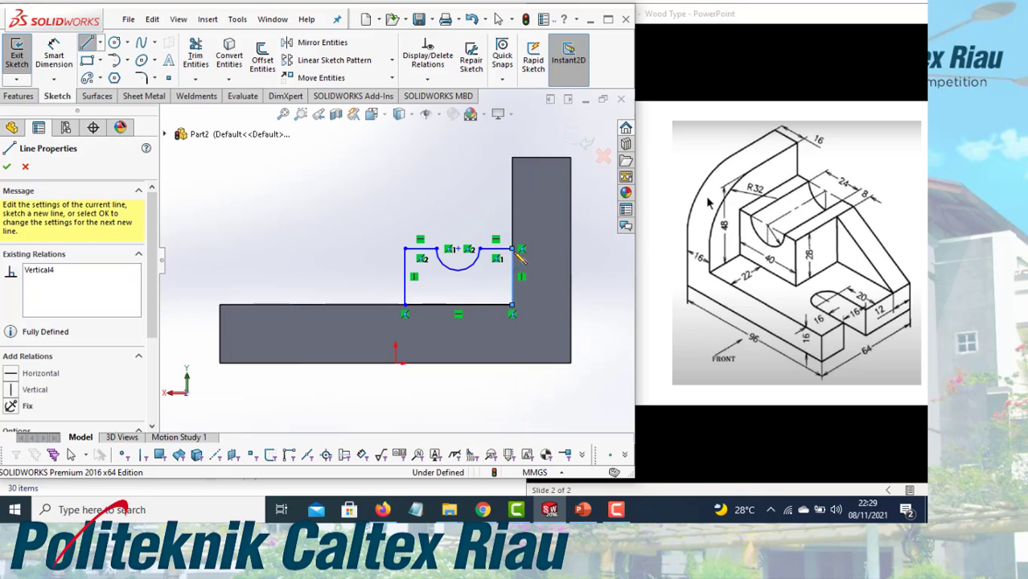
right_click(521, 254)
click(531, 262)
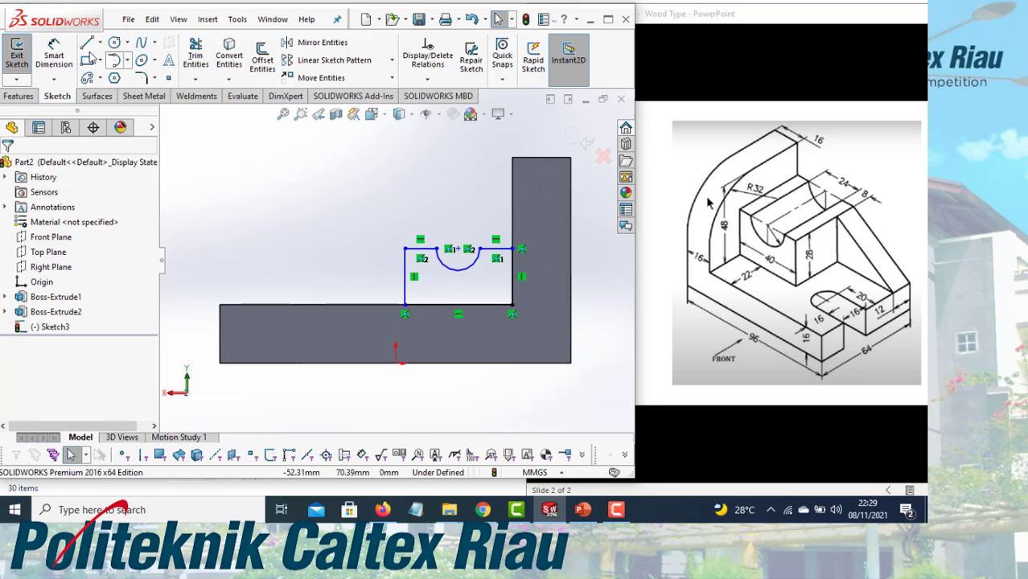
Give the notch arc a 12 mm radius
click(54, 54)
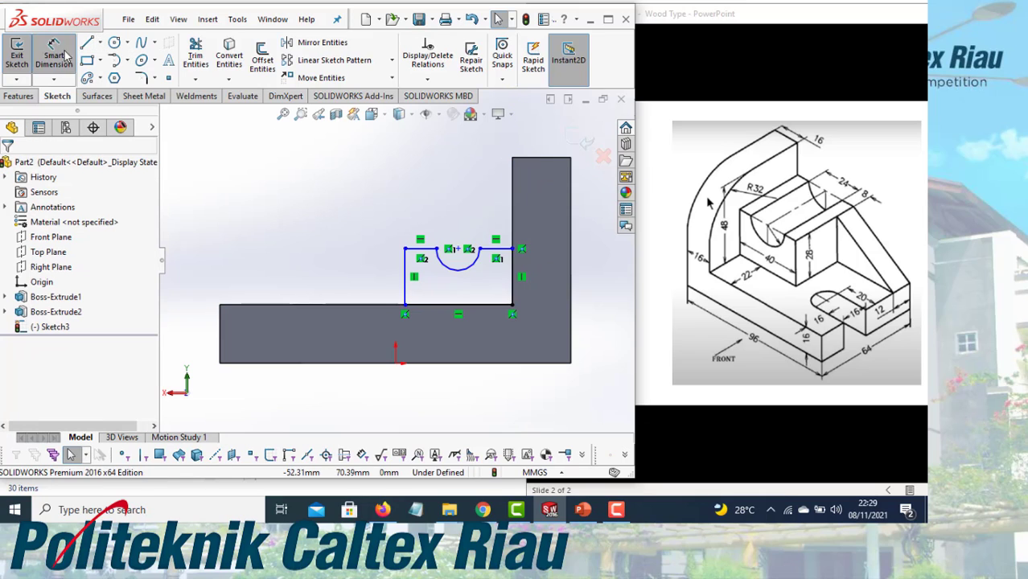
click(456, 268)
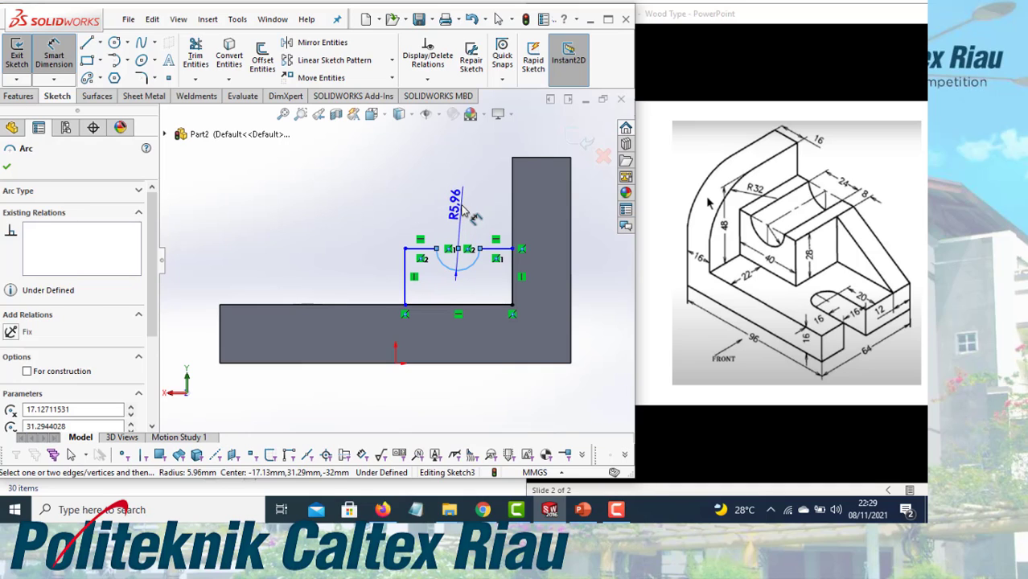
click(462, 208)
text(12)
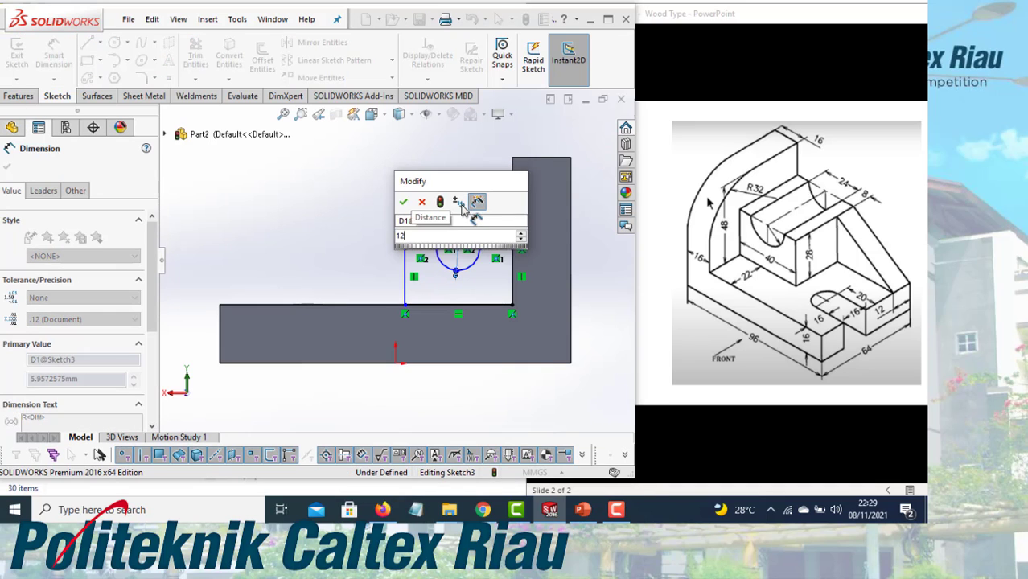
key(Return)
Set both short top ledges beside the notch to 8 mm long
scroll(509, 257, down, 3)
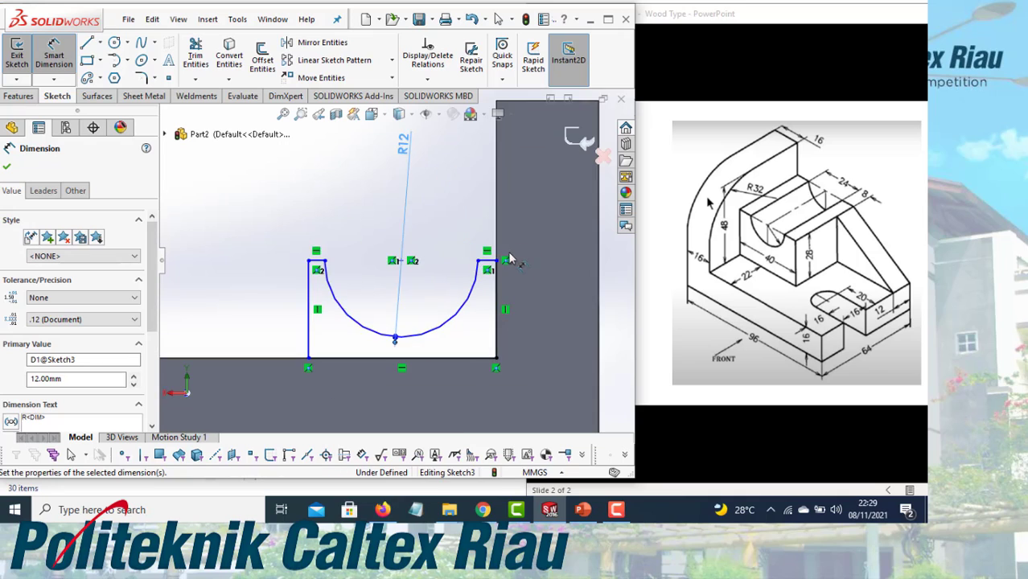
scroll(508, 257, down, 2)
click(451, 266)
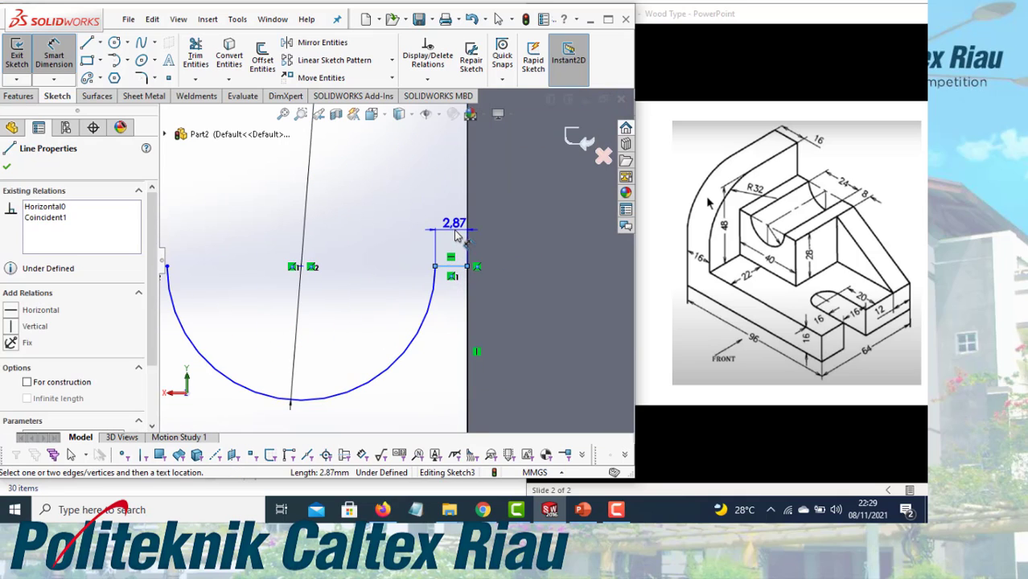
click(454, 231)
text(8)
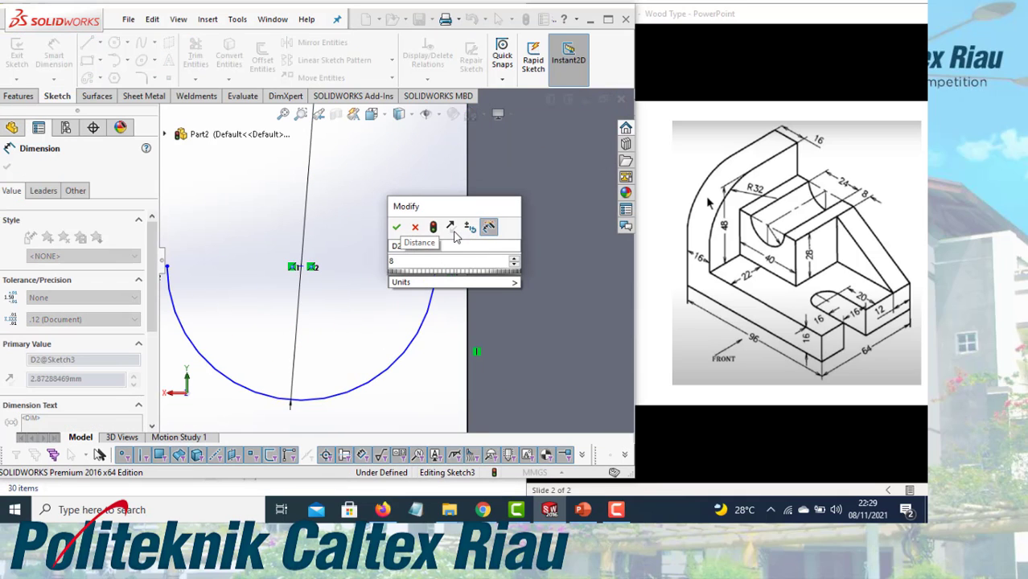
click(415, 227)
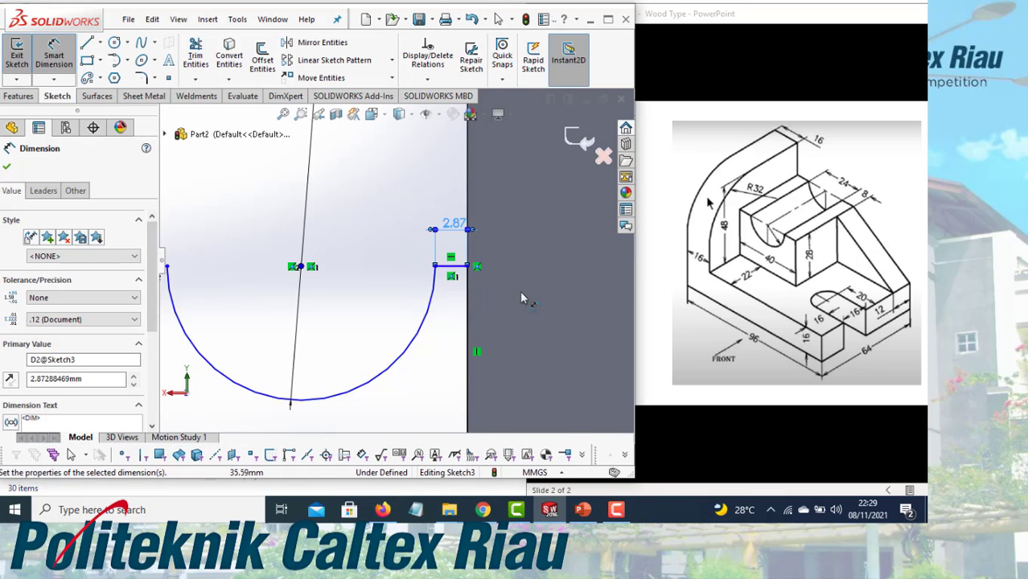
scroll(453, 285, up, 3)
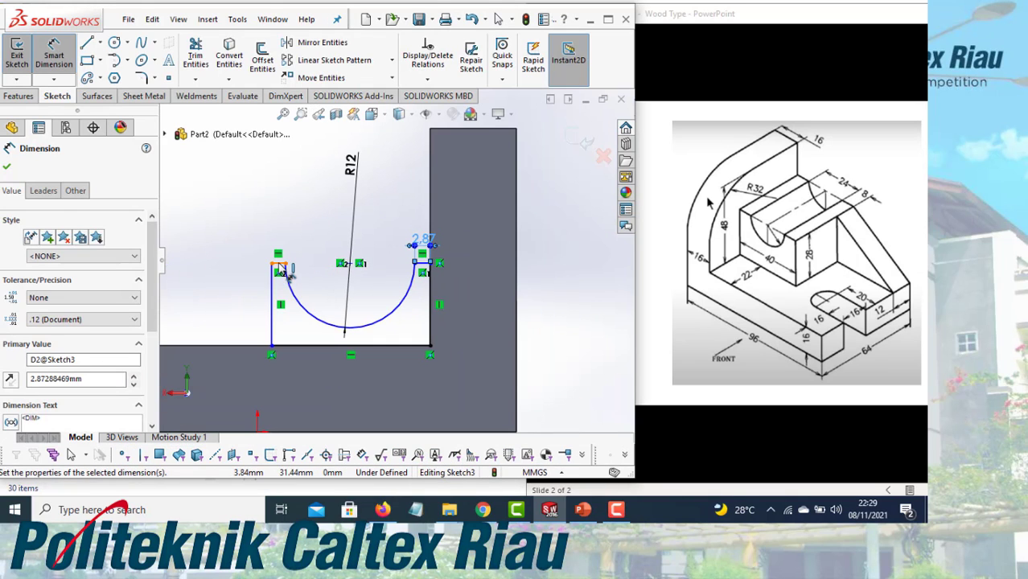
click(281, 265)
click(280, 230)
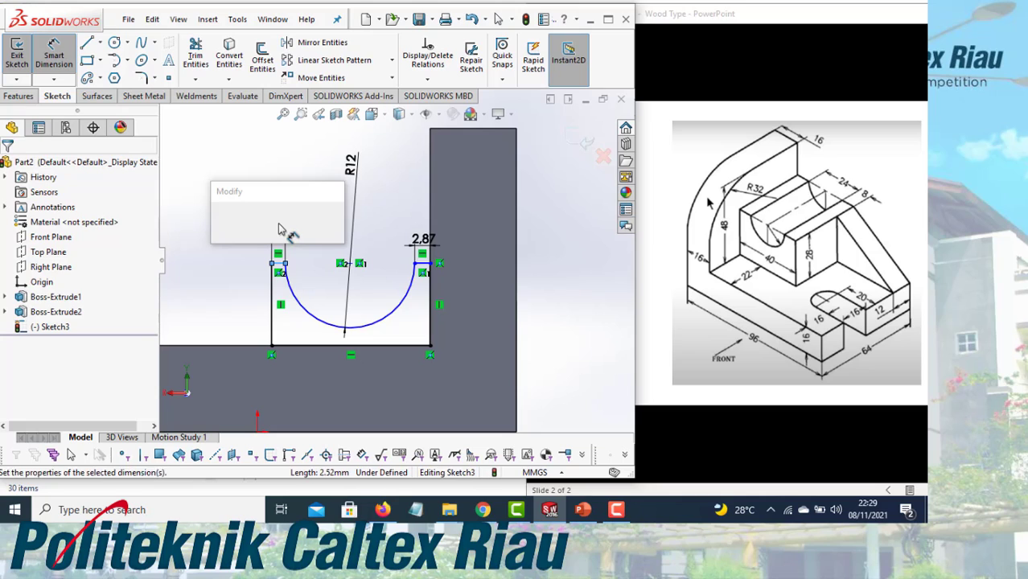
text(8)
key(Return)
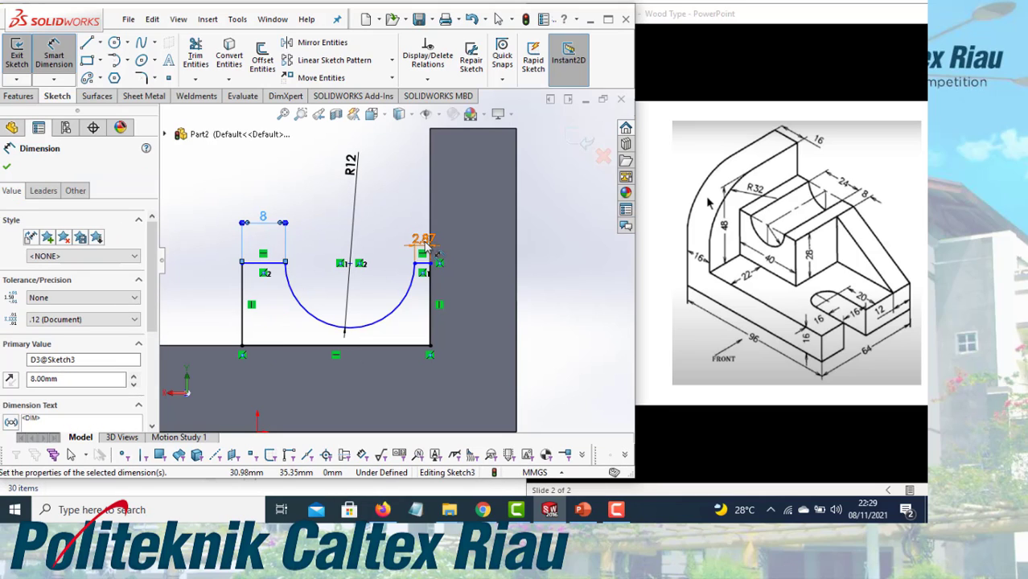
double_click(424, 241)
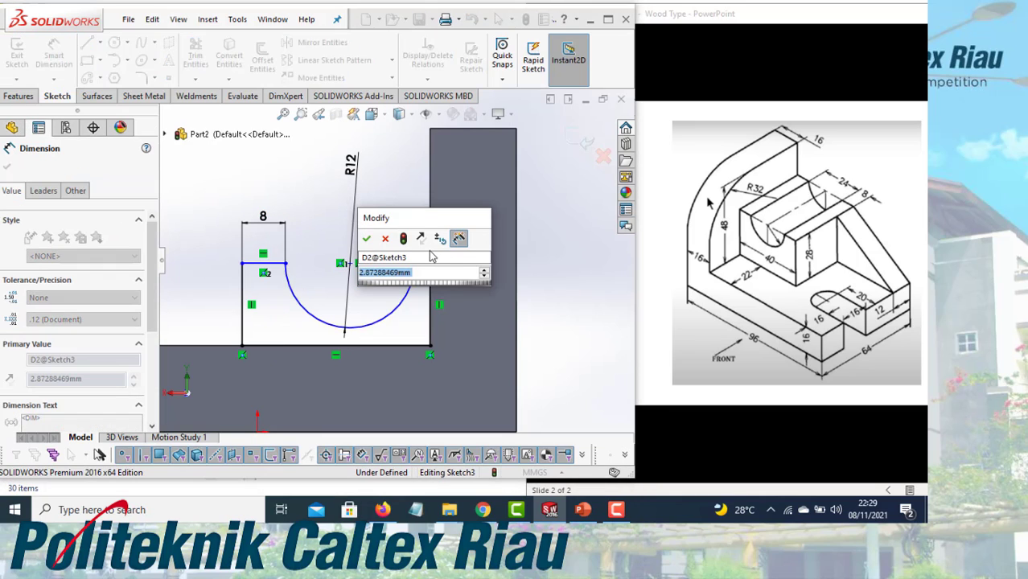
text(8)
key(Return)
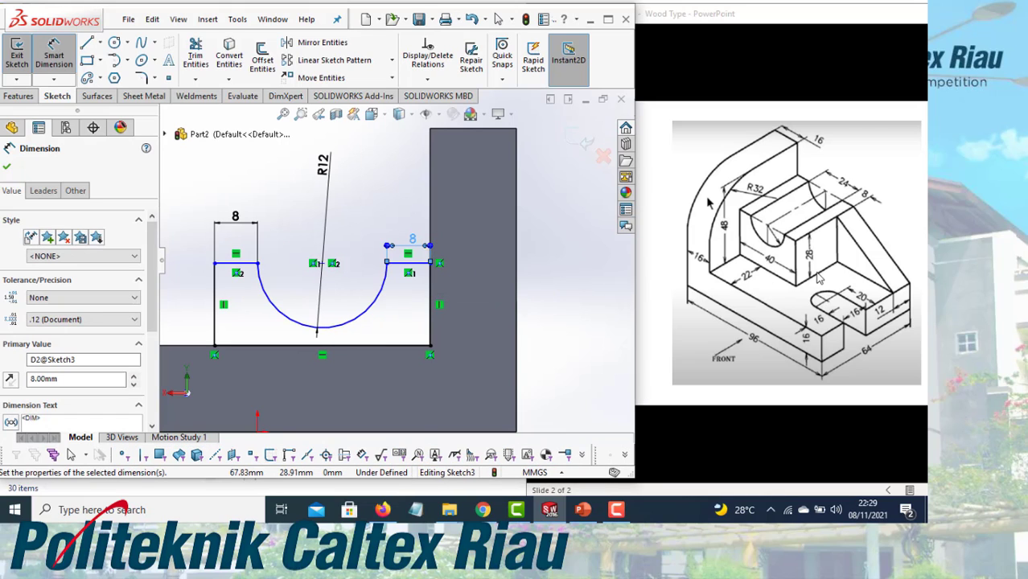
Dimension the right vertical wall 28 mm high
click(432, 320)
click(470, 321)
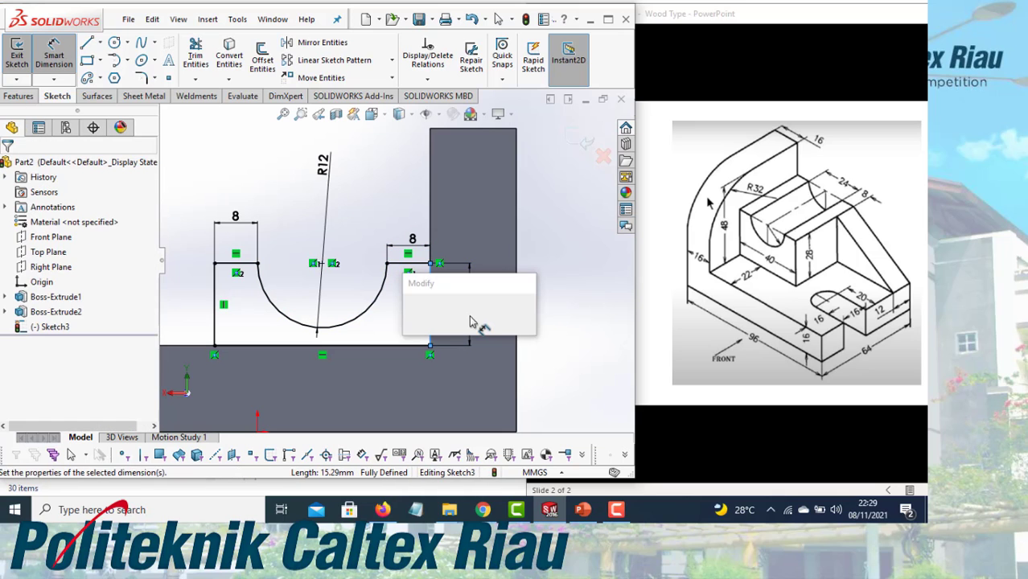
text(28)
key(Return)
text(15.2944028mm)
key(Return)
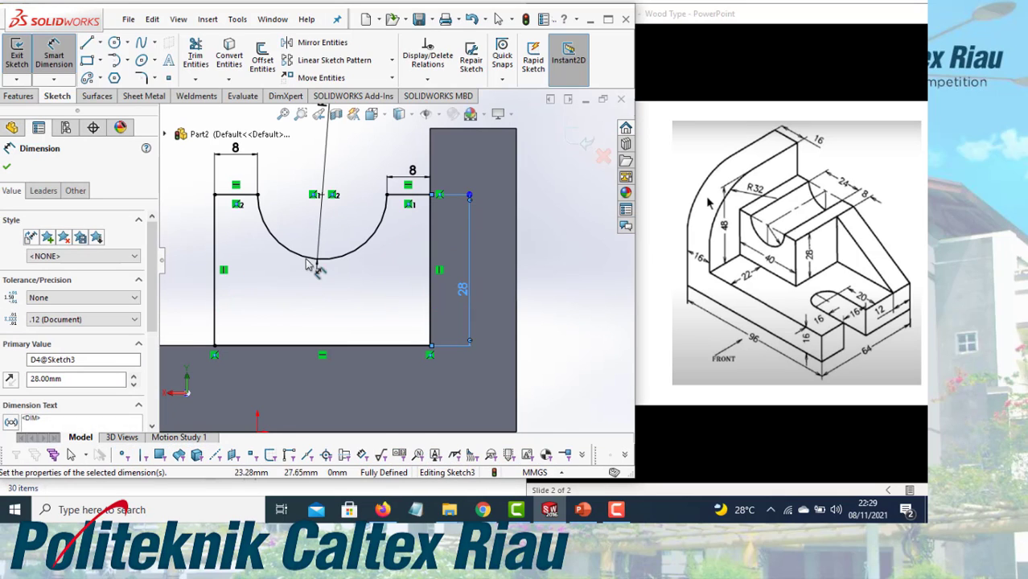
click(6, 166)
key(Escape)
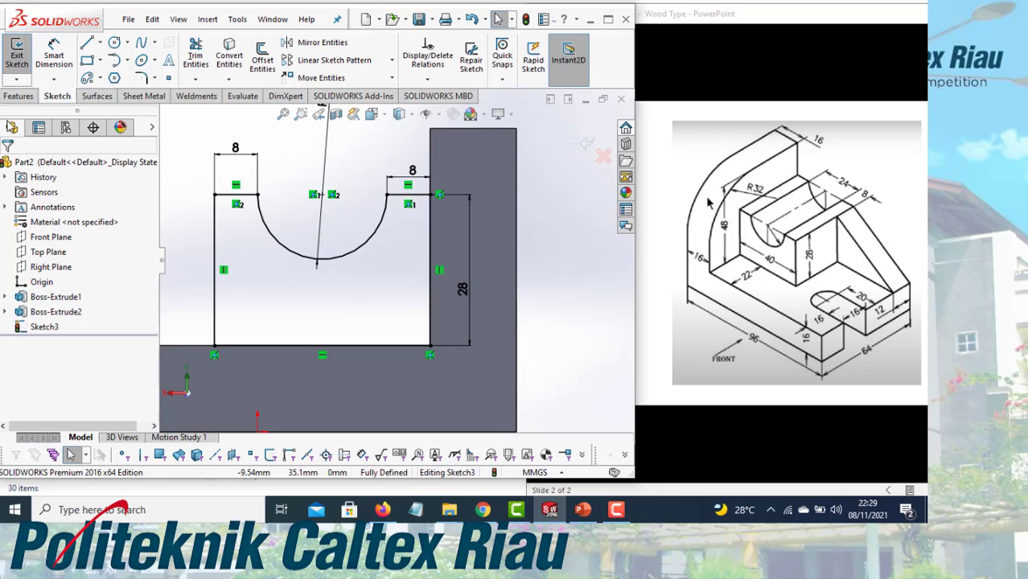
Extrude the U-notch sketch 42 mm (64-22) in the reversed direction across the base
click(14, 98)
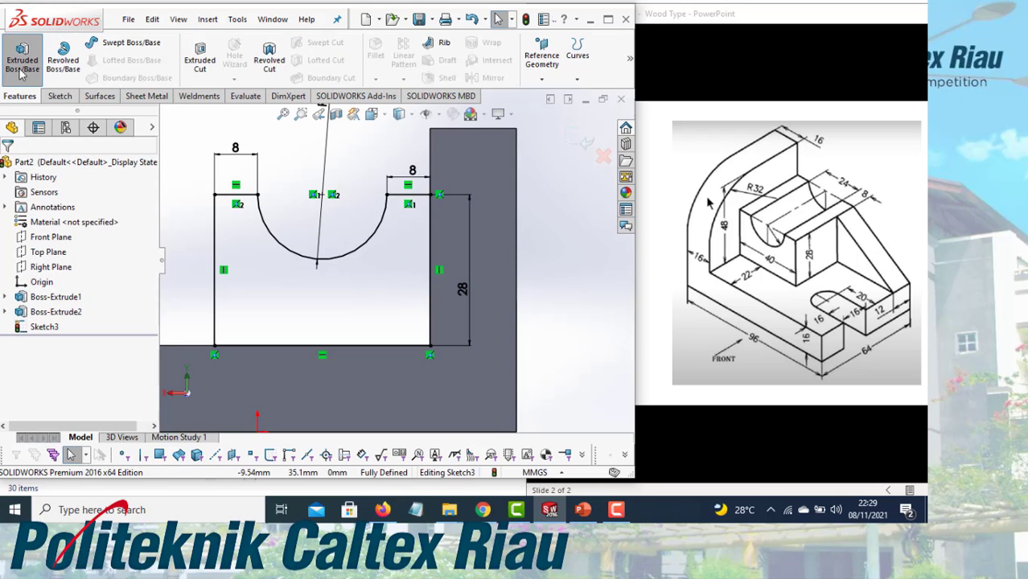
click(23, 56)
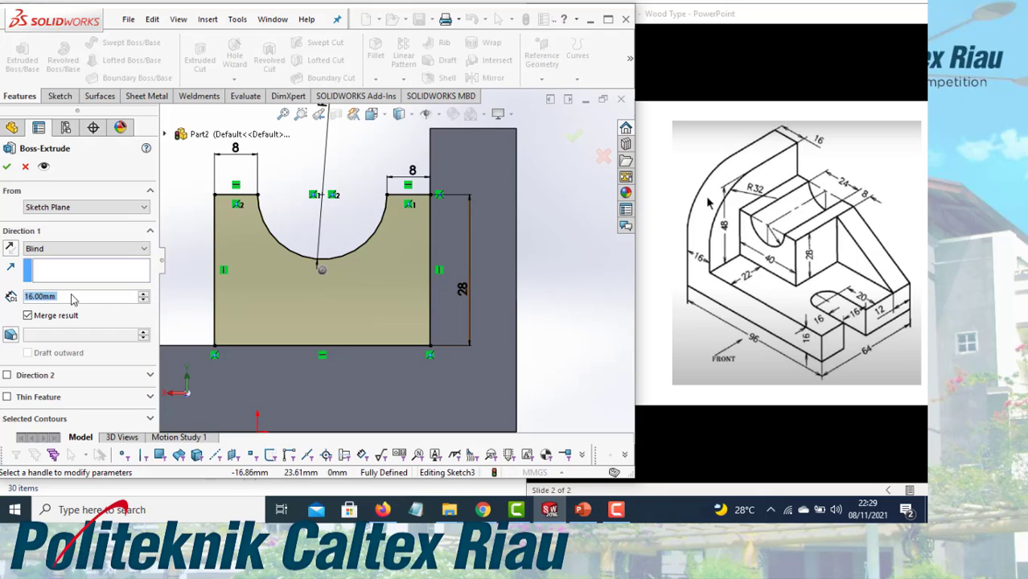
text(64)
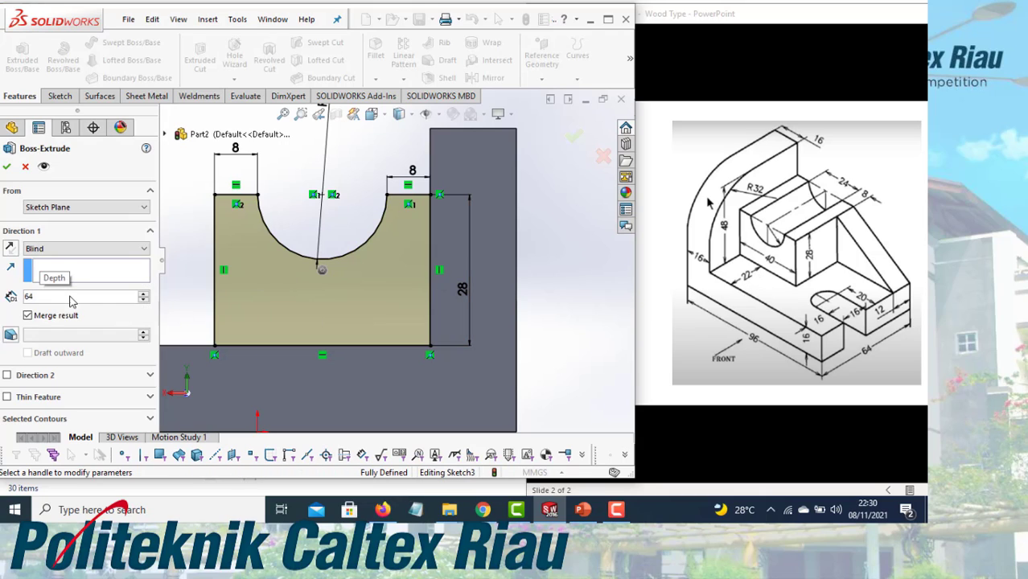
text(-22)
key(Return)
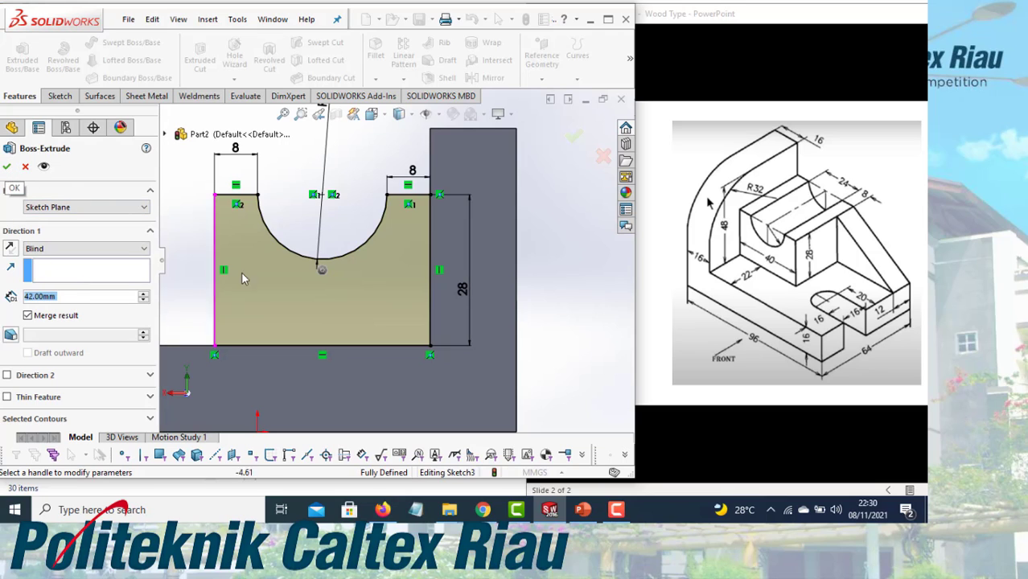
middle_drag(241, 271, 526, 396)
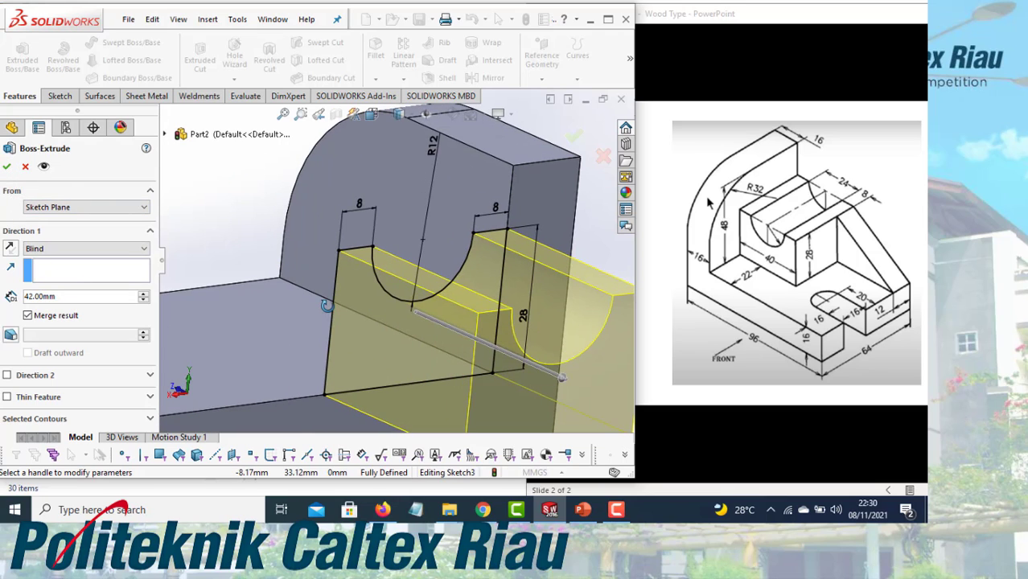
click(10, 249)
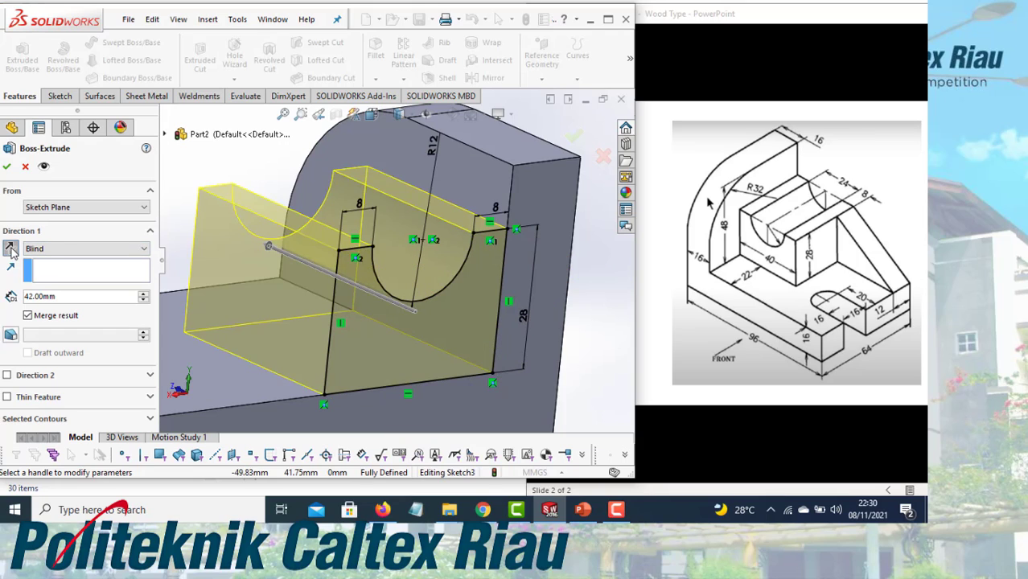
click(8, 167)
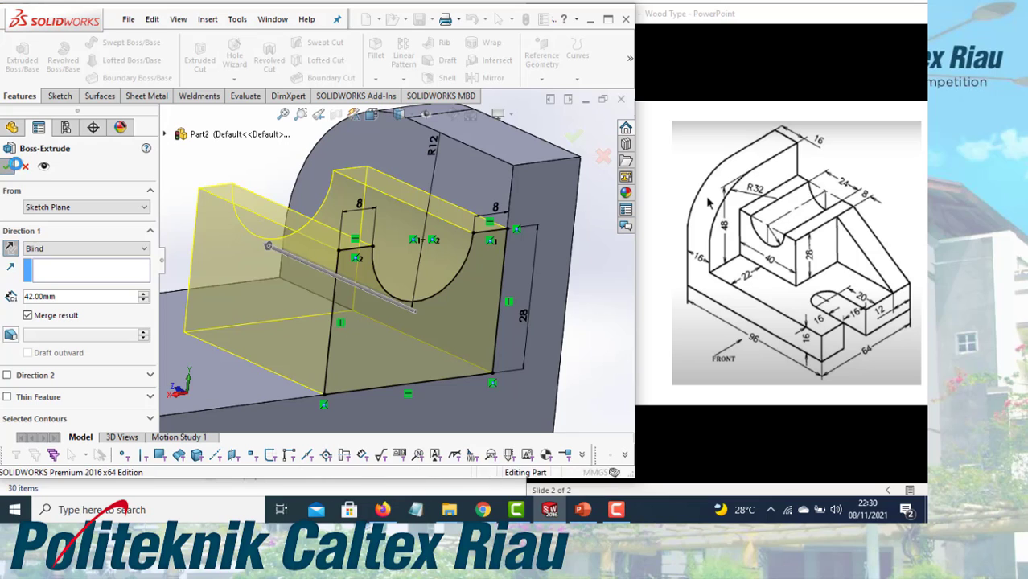
scroll(297, 331, up, 5)
mouse_move(297, 332)
middle_down()
mouse_move(275, 288)
mouse_move(379, 294)
middle_up()
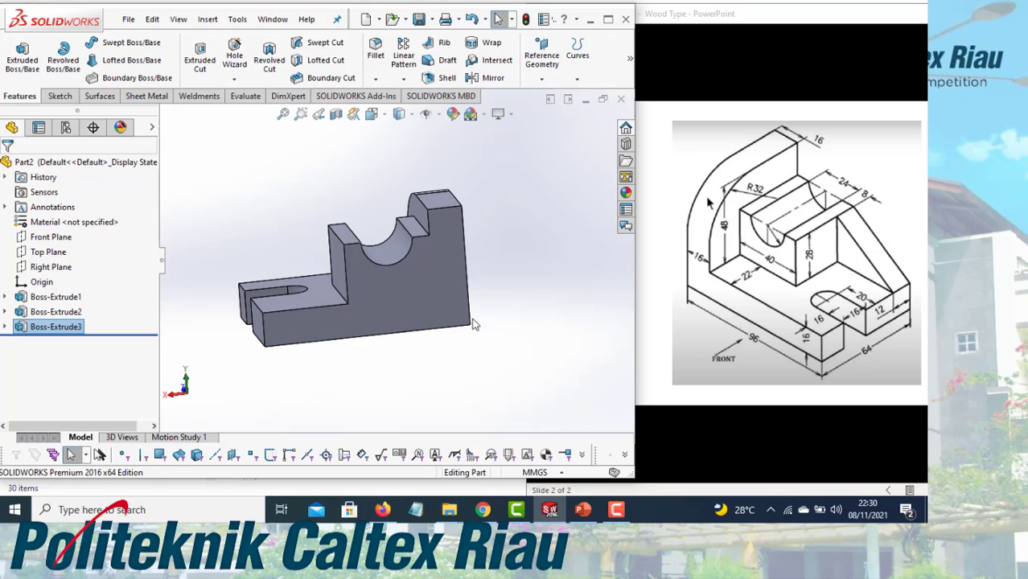
Sketch on the front face a diagonal line from the base edge to the block's top corner
click(373, 297)
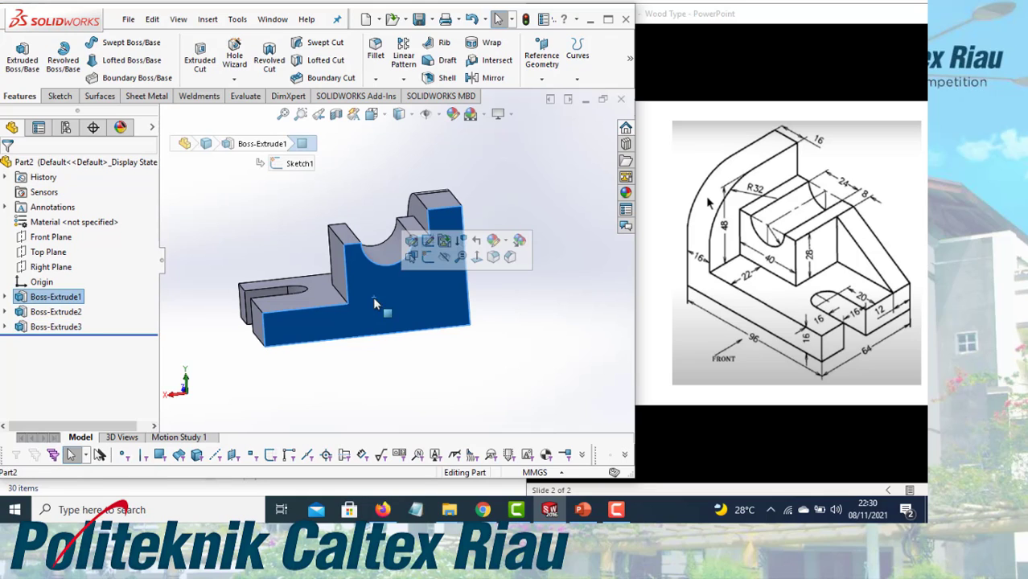
click(427, 256)
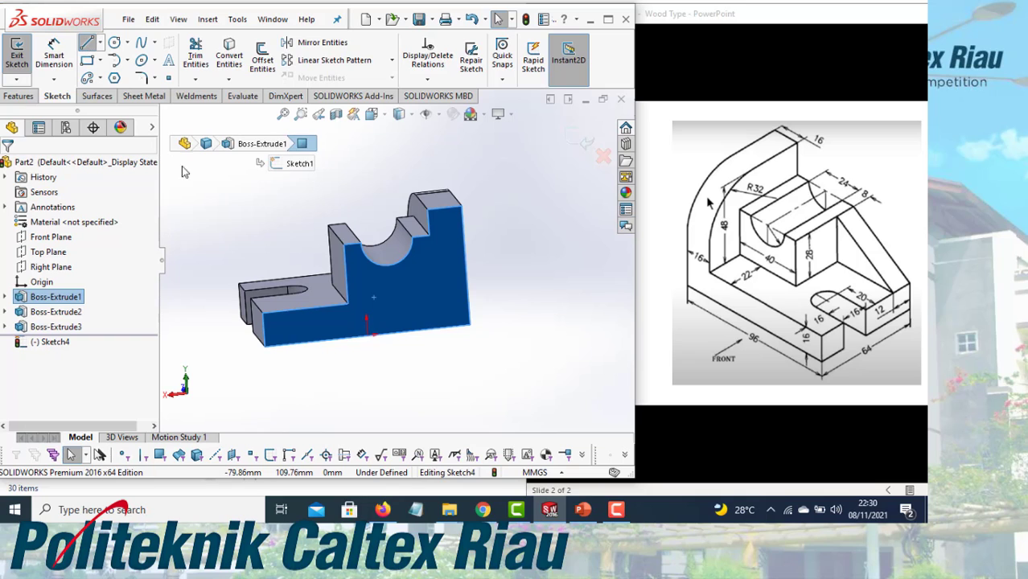
key(l)
click(261, 314)
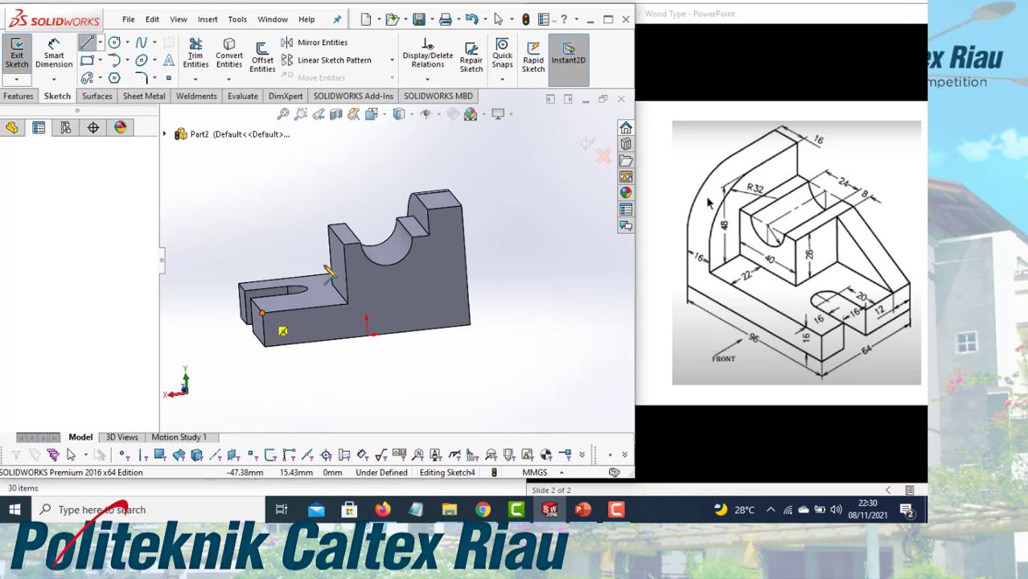
click(345, 246)
right_click(346, 246)
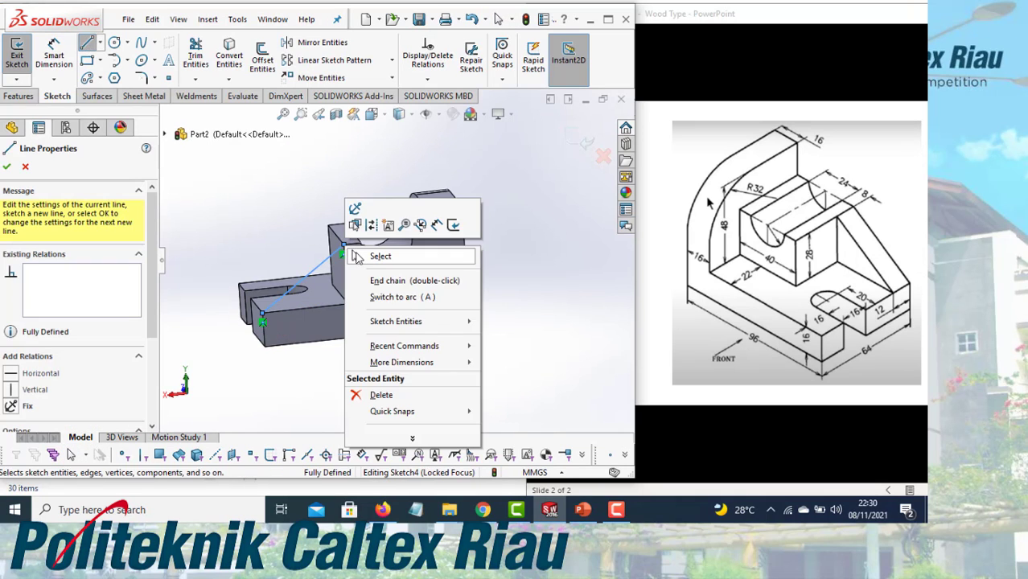
click(373, 255)
key(Escape)
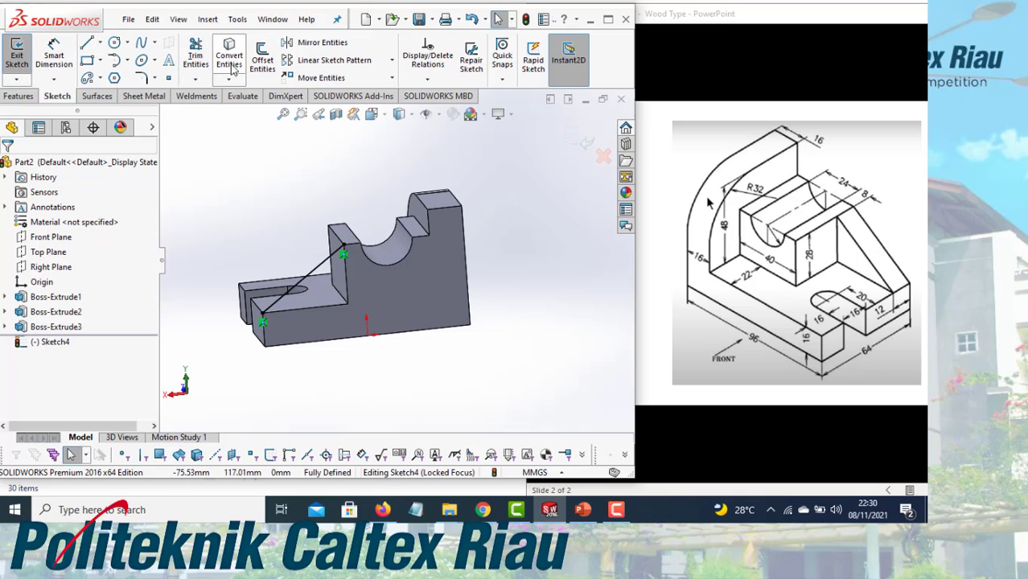
Convert the block's vertical edge and the base's horizontal edge to close the triangle
click(230, 59)
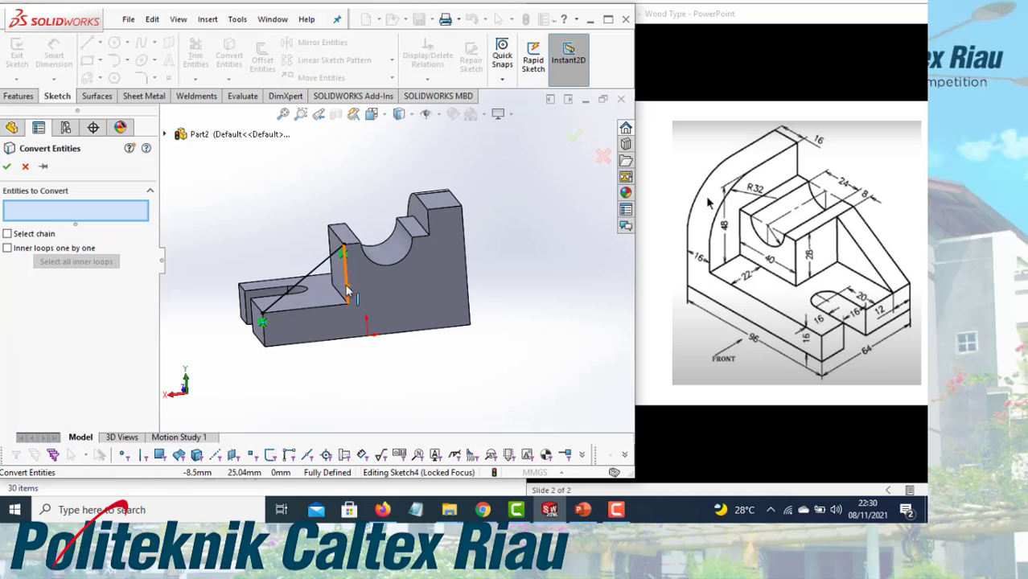
click(346, 286)
click(327, 306)
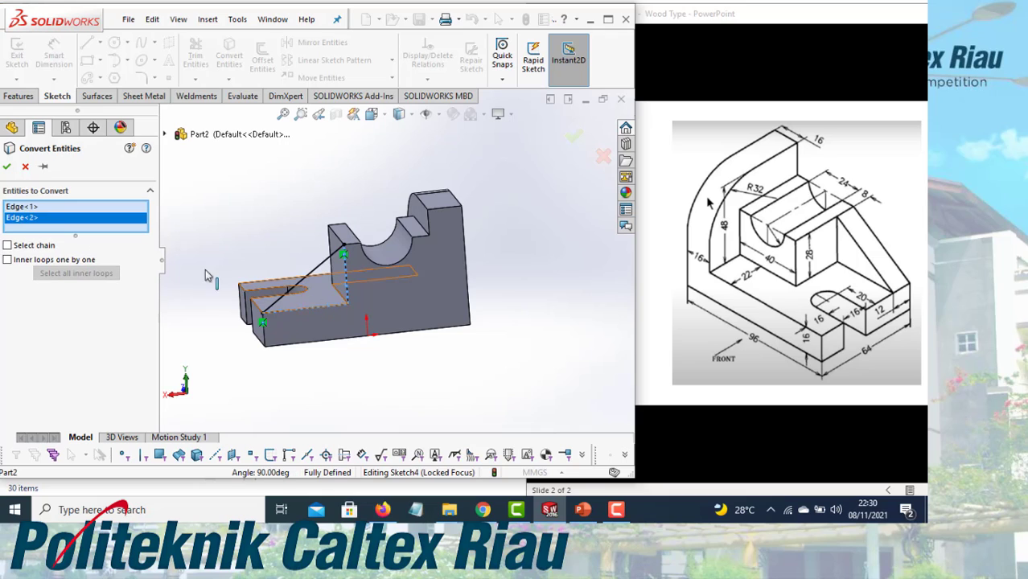
click(6, 167)
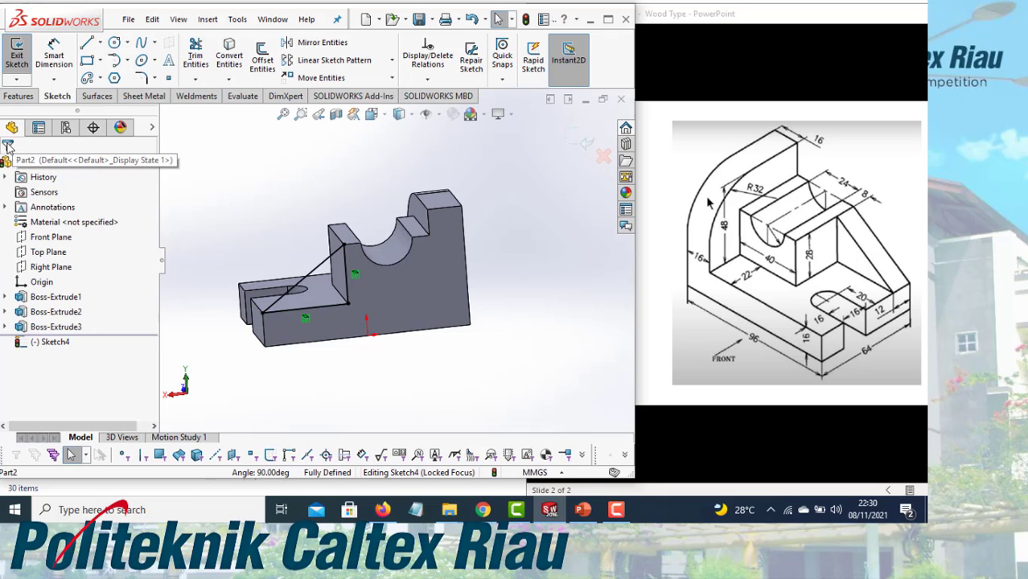
click(16, 94)
Extrude the triangular Sketch4 12 mm in the reversed direction to form the rib (Boss-Extrude4)
click(21, 57)
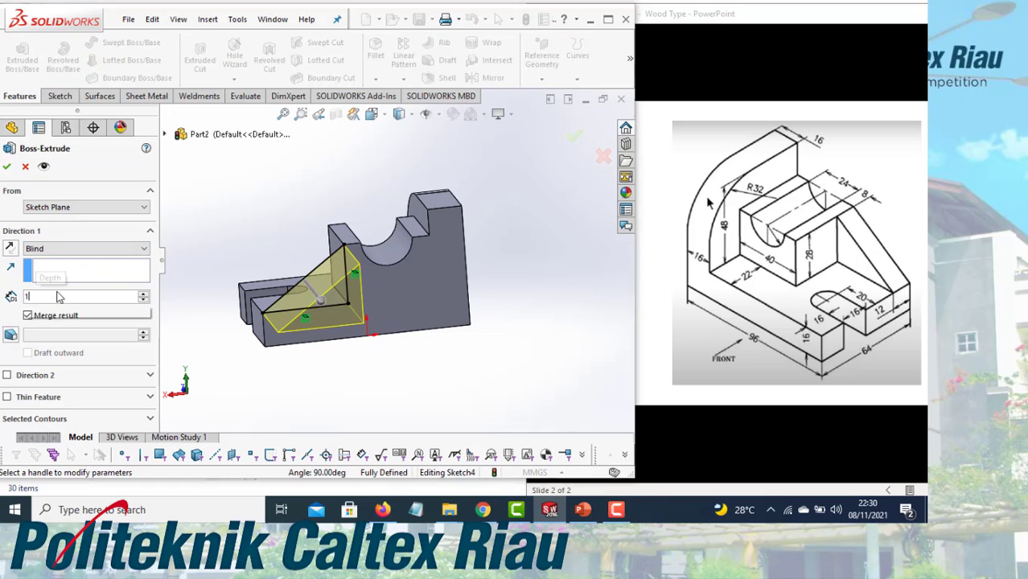
text(12A)
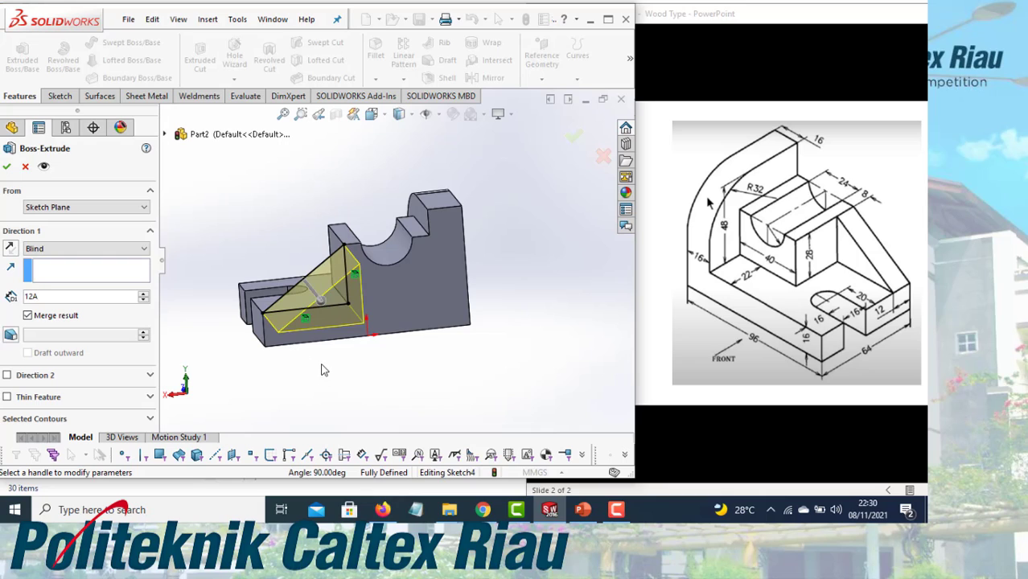
middle_drag(322, 370, 110, 316)
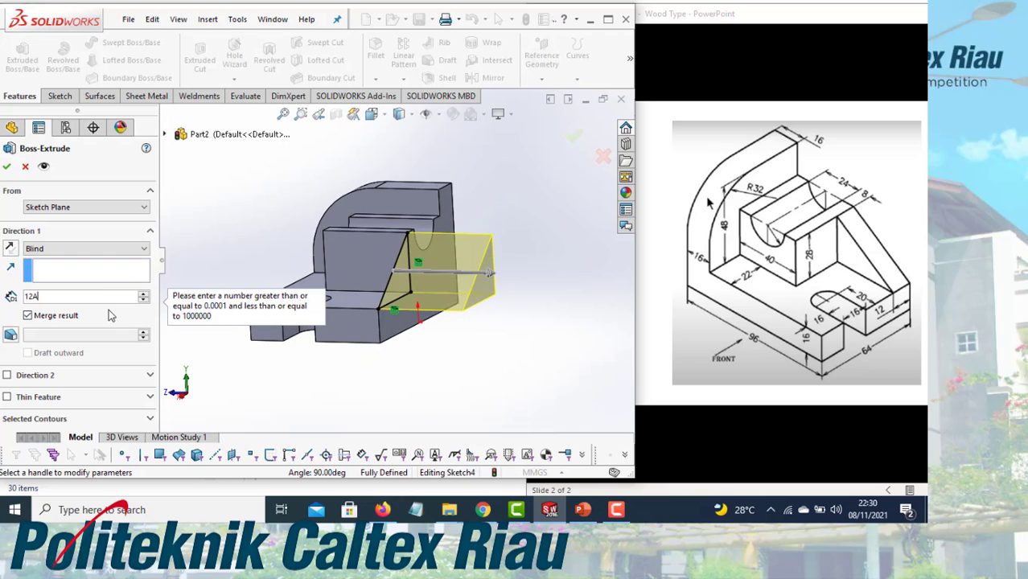
key(BackSpace)
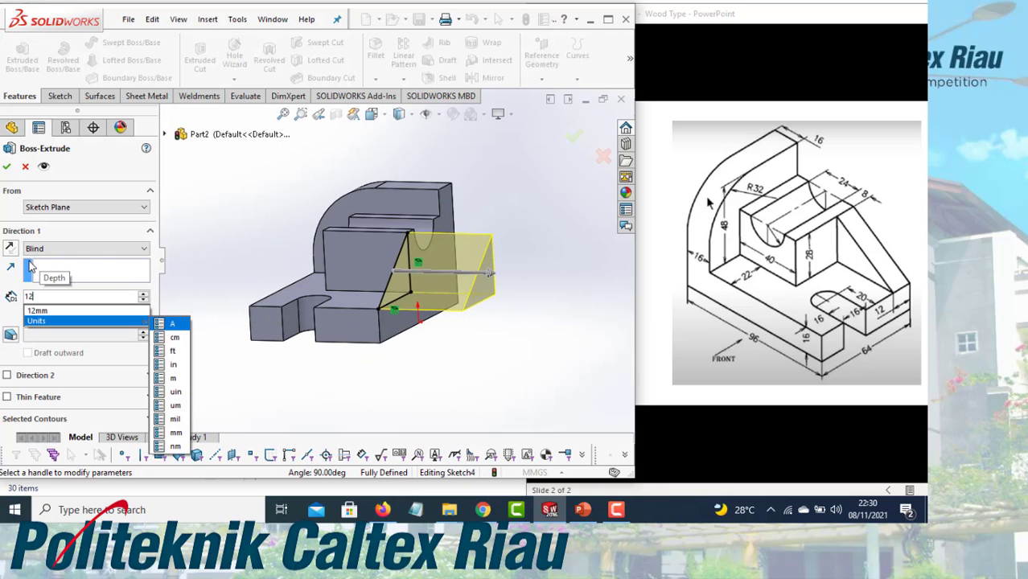
key(Return)
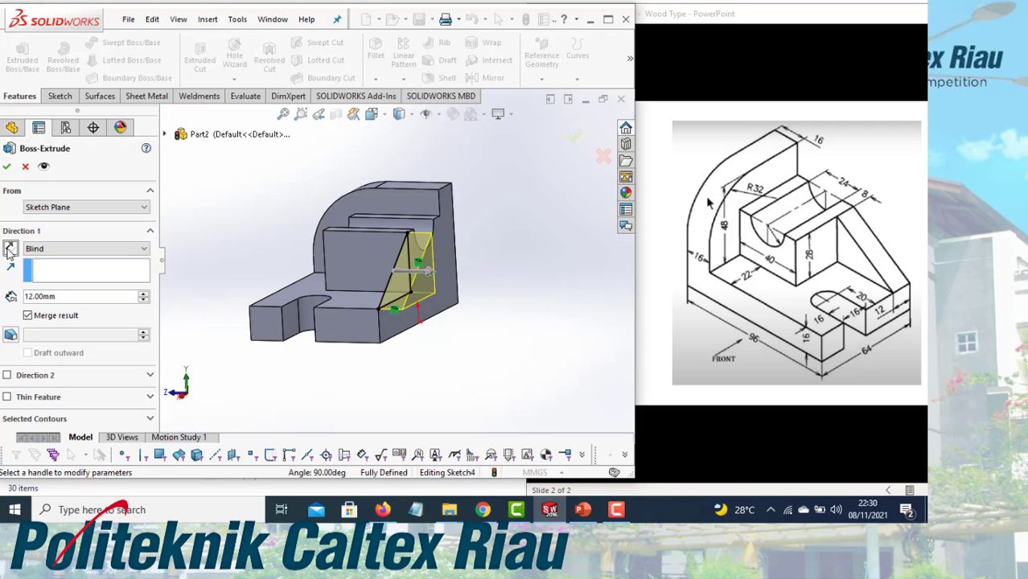
click(10, 250)
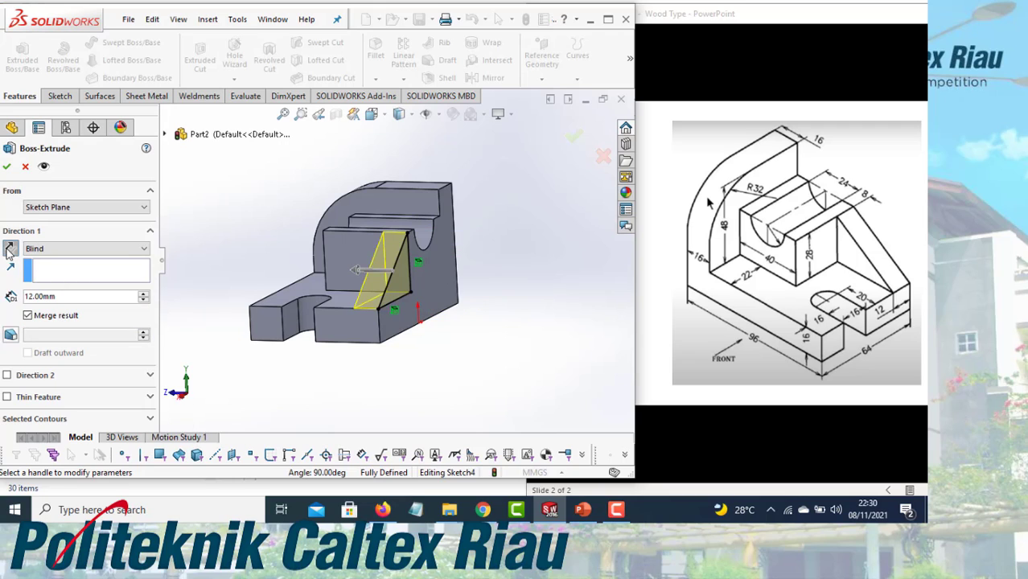
click(8, 167)
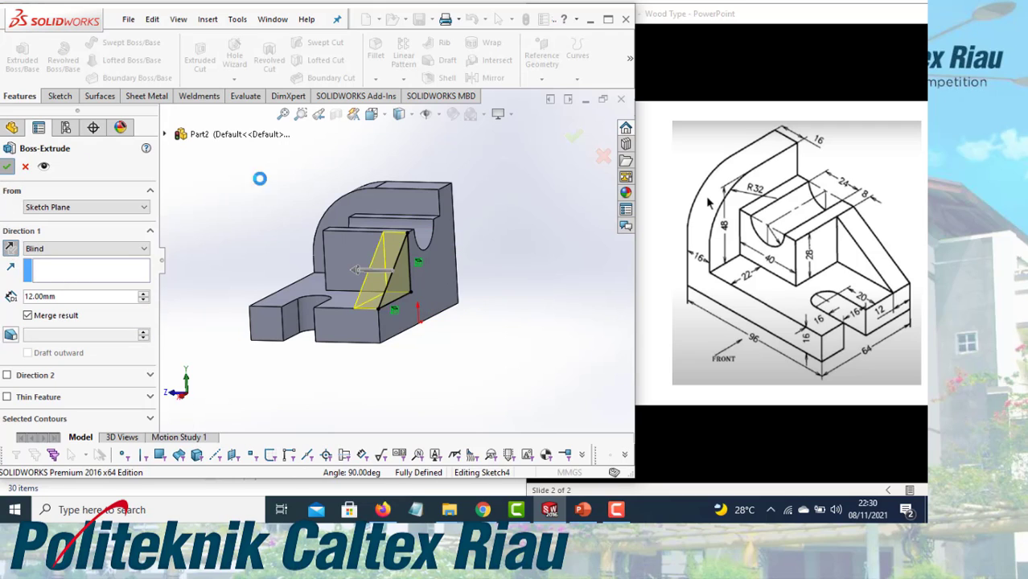
click(387, 119)
click(447, 149)
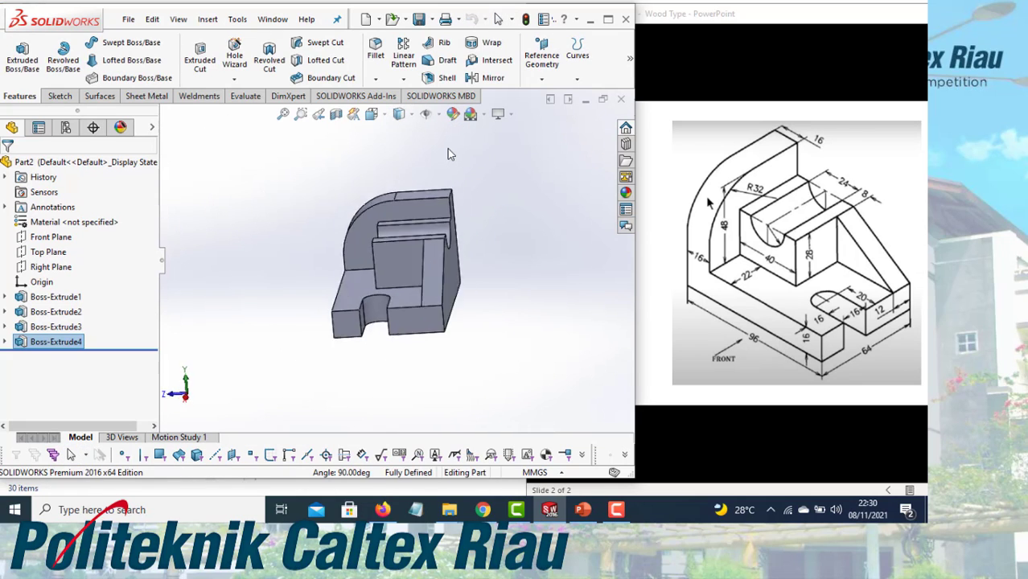